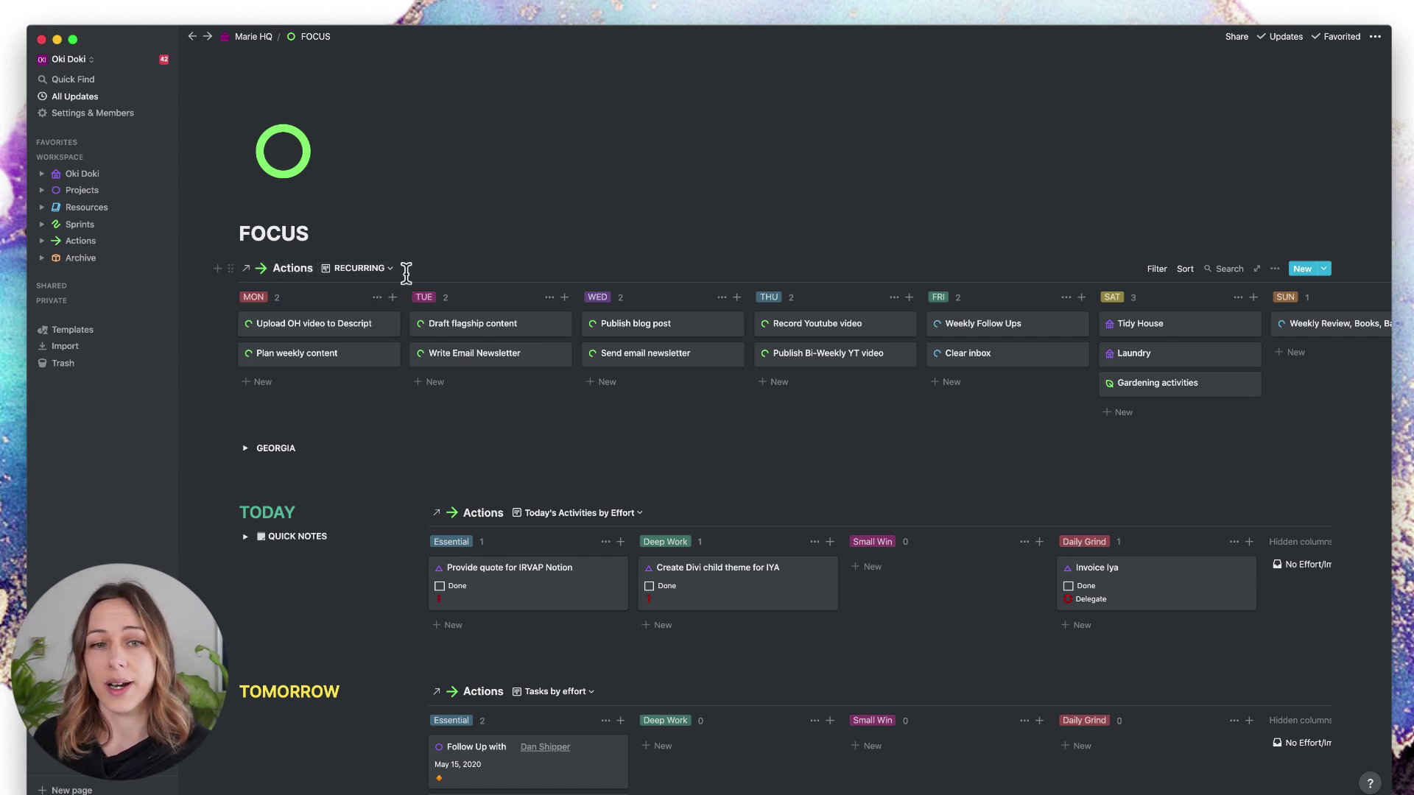
# - Review the RECURRING board's filter rules, then close the filter panel
pyautogui.click(1153, 270)
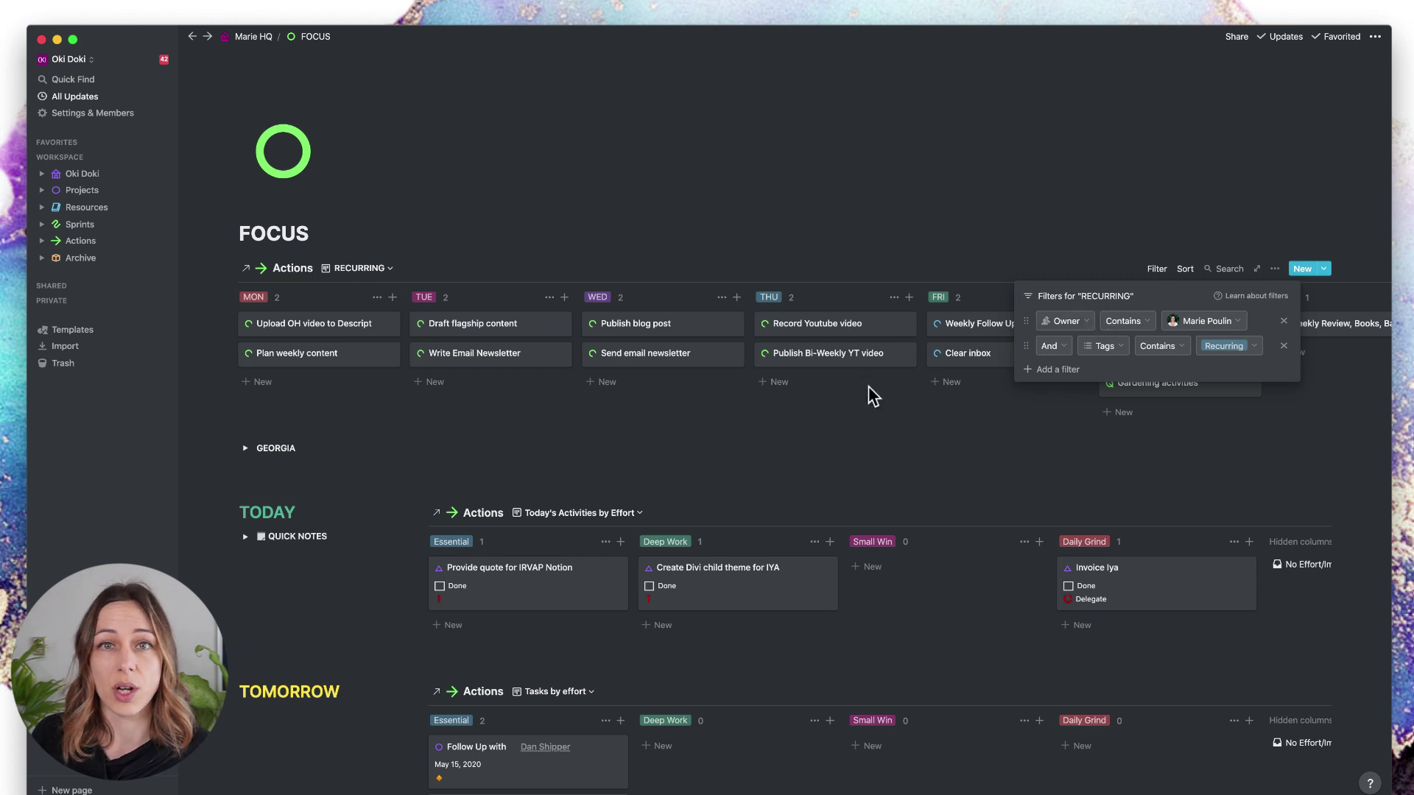
pyautogui.click(333, 430)
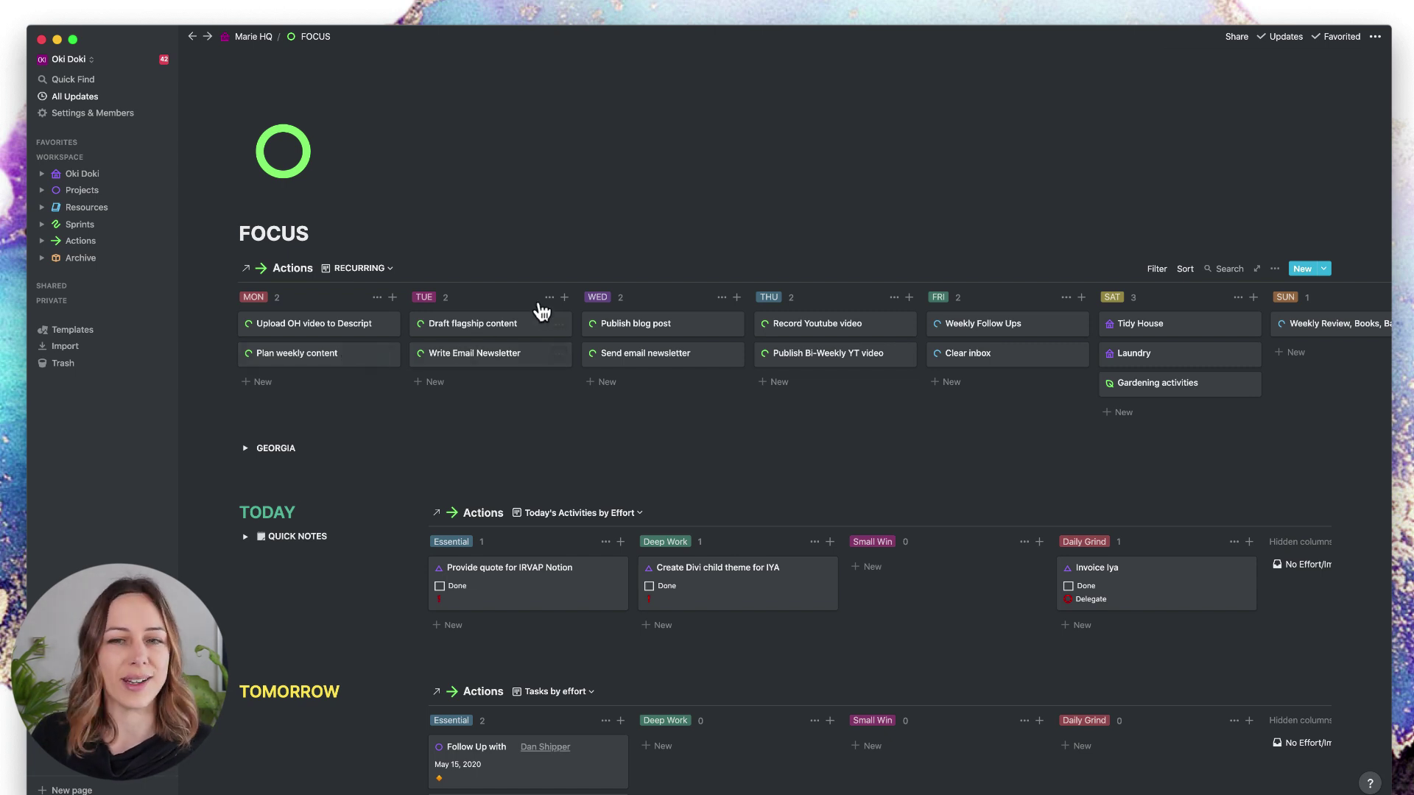
# - Set the Upload OH video to Descript task's Status to Completed
pyautogui.click(344, 327)
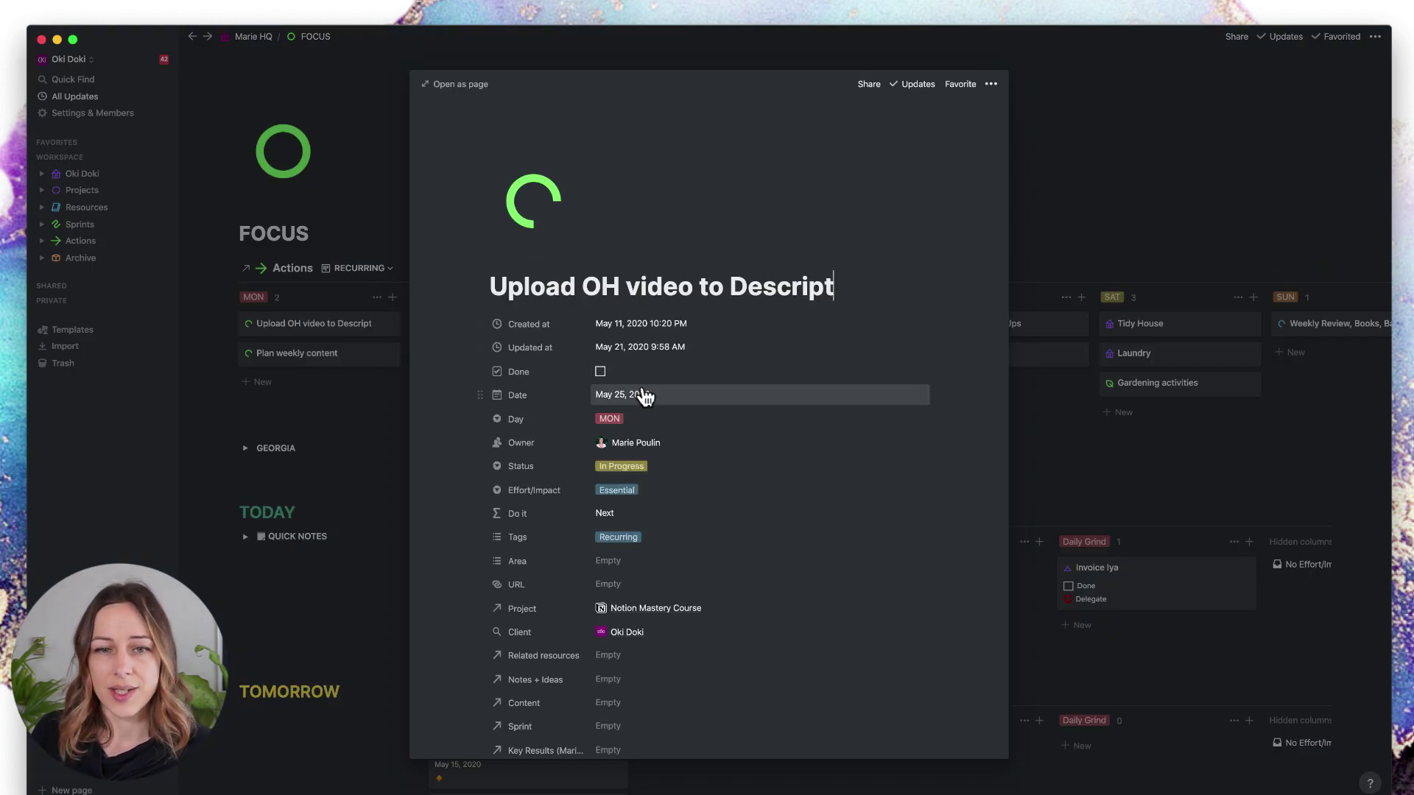
pyautogui.click(656, 475)
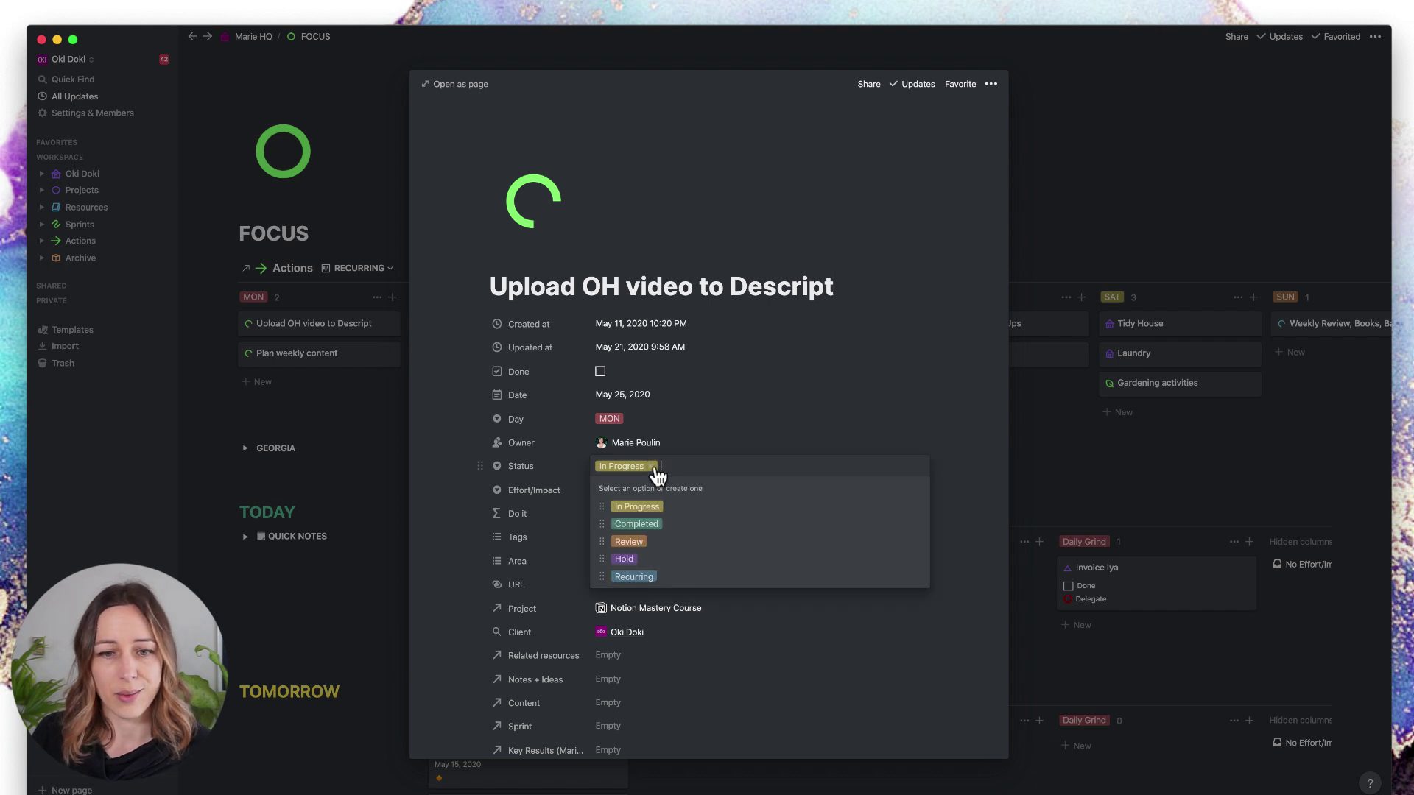
pyautogui.click(634, 517)
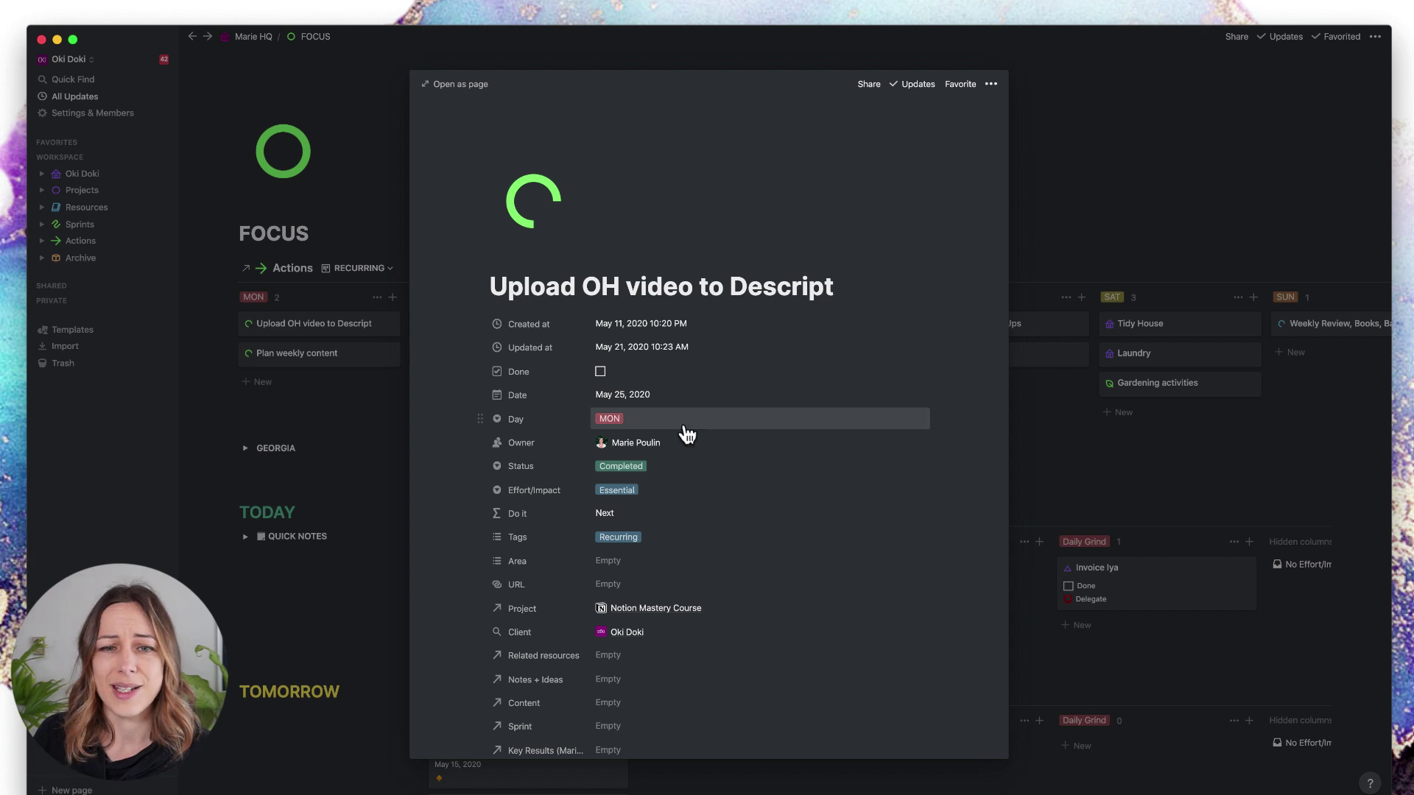
# - Clear the task's date and close its page to return to the dashboard
pyautogui.click(638, 405)
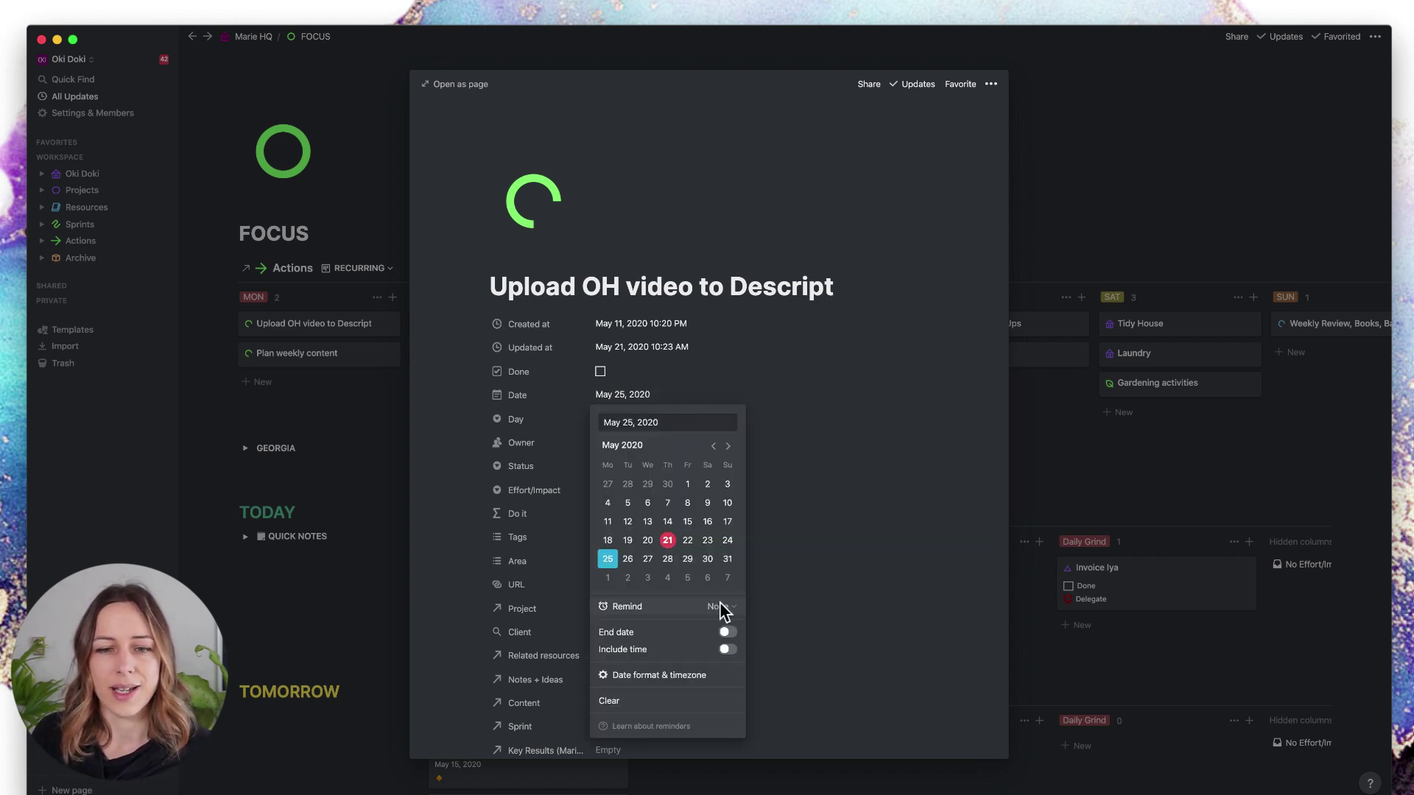
pyautogui.click(648, 700)
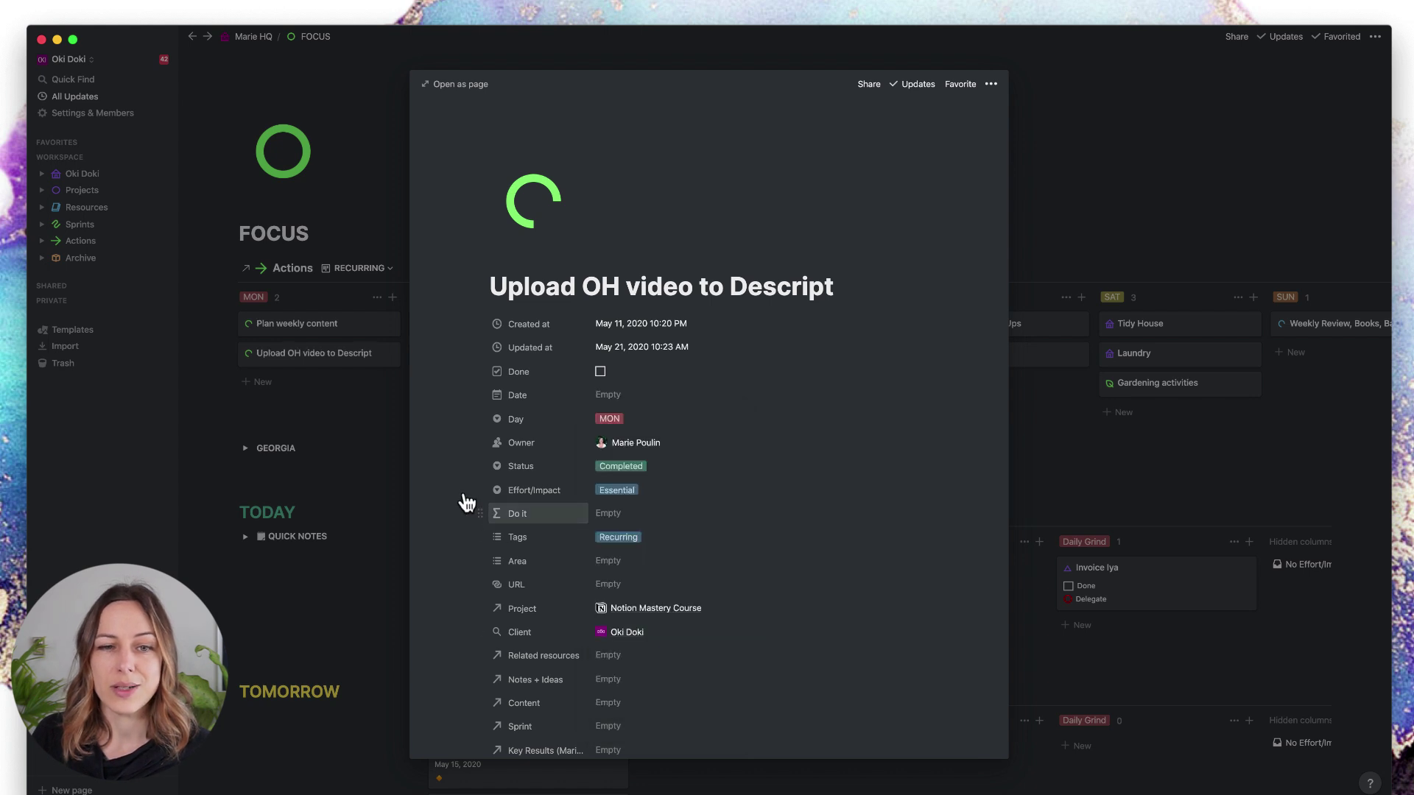
pyautogui.click(381, 453)
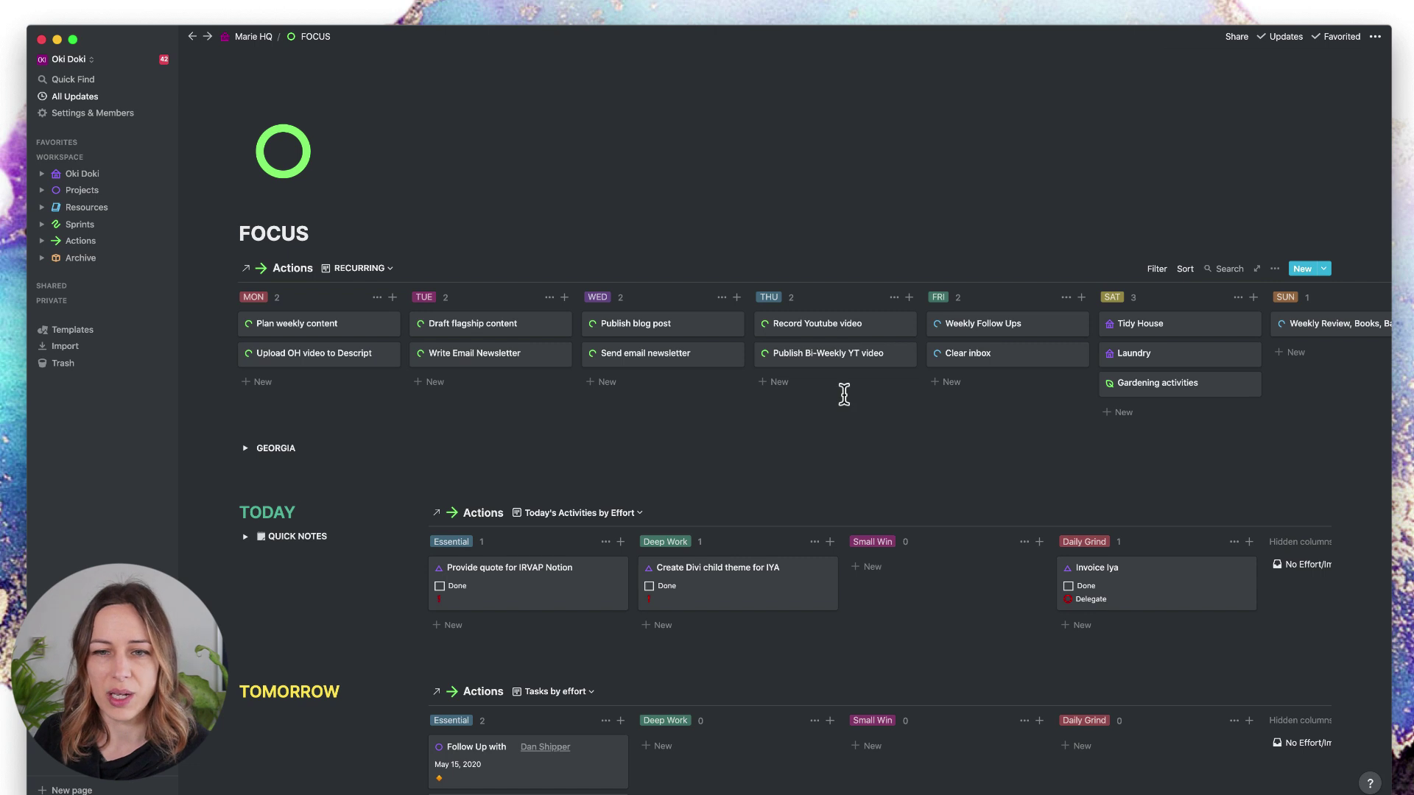
pyautogui.click(849, 330)
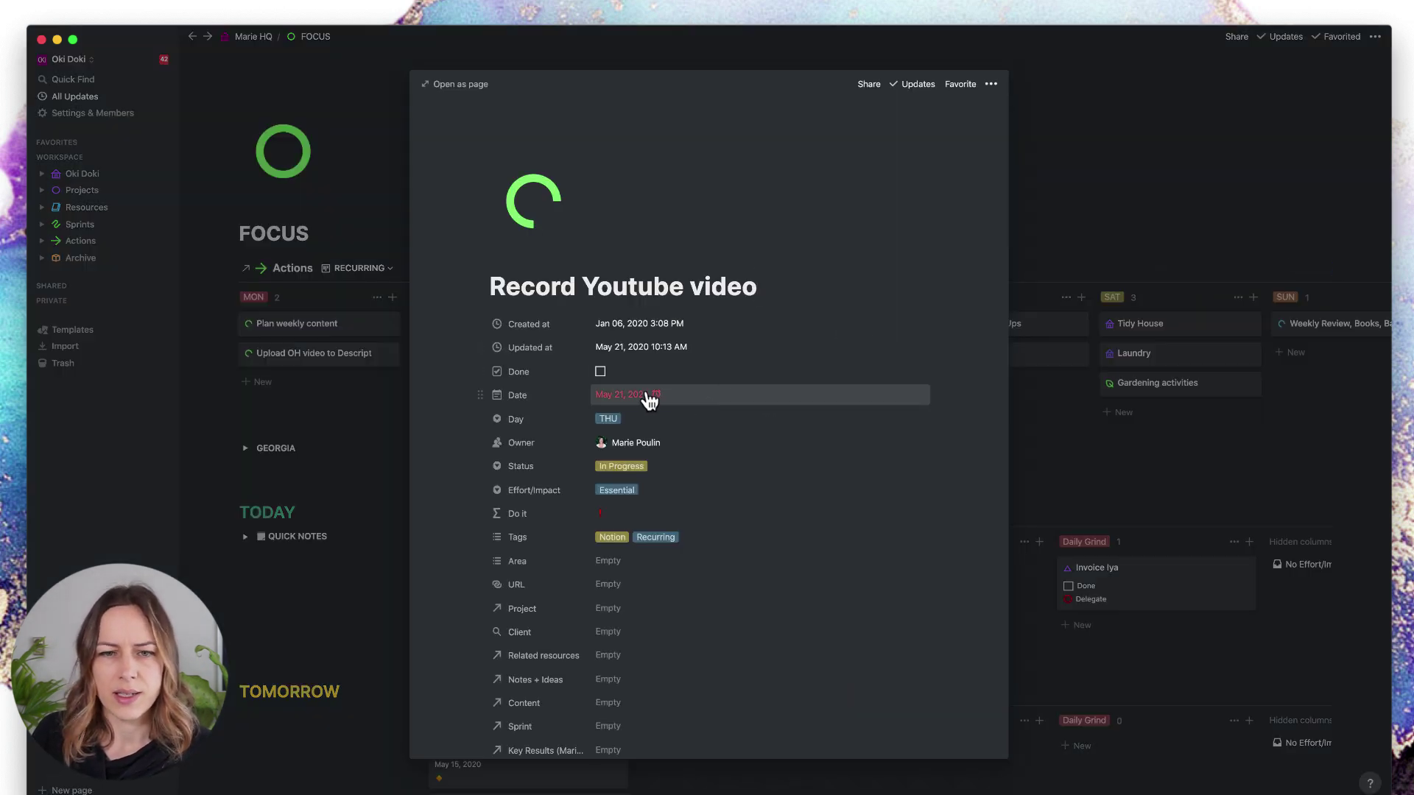
pyautogui.click(671, 396)
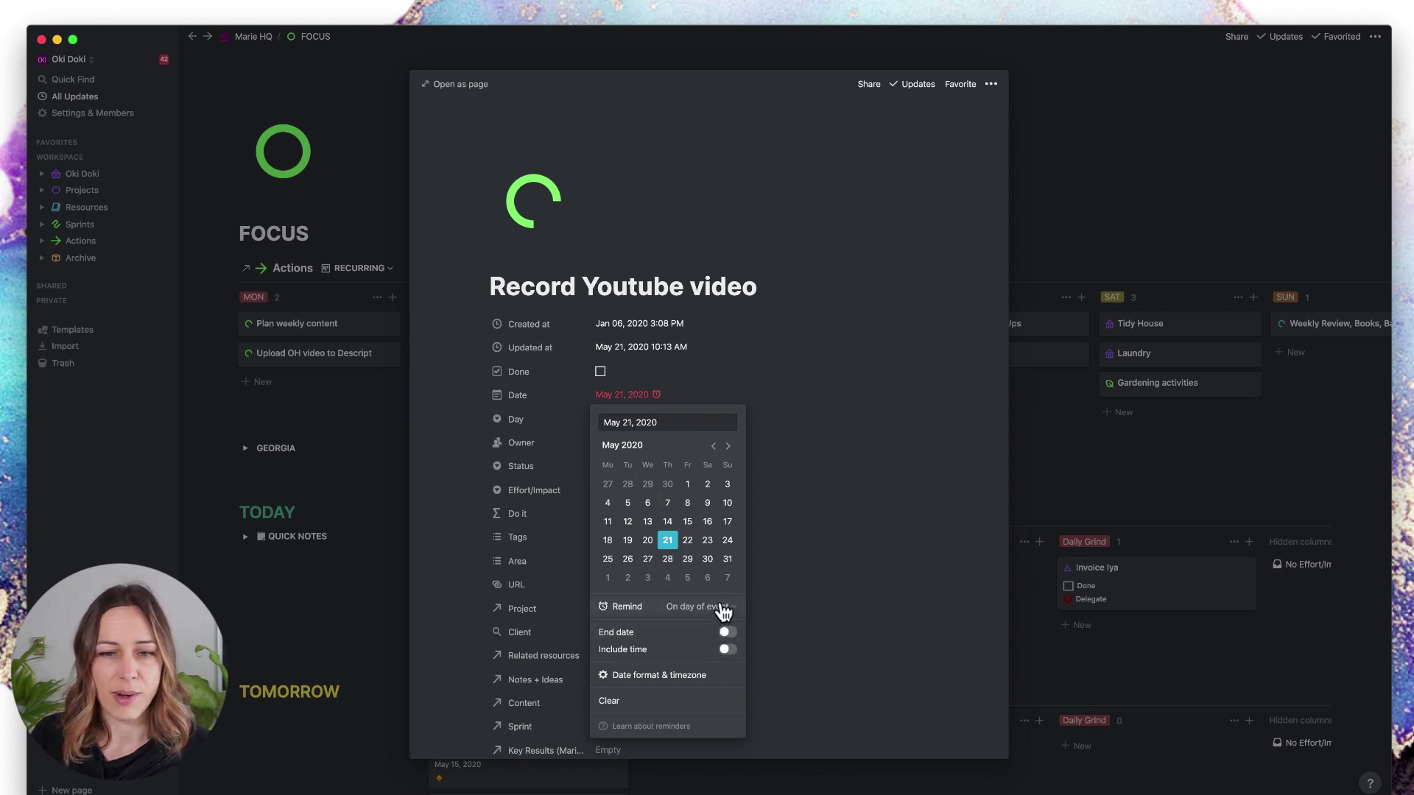
pyautogui.click(776, 509)
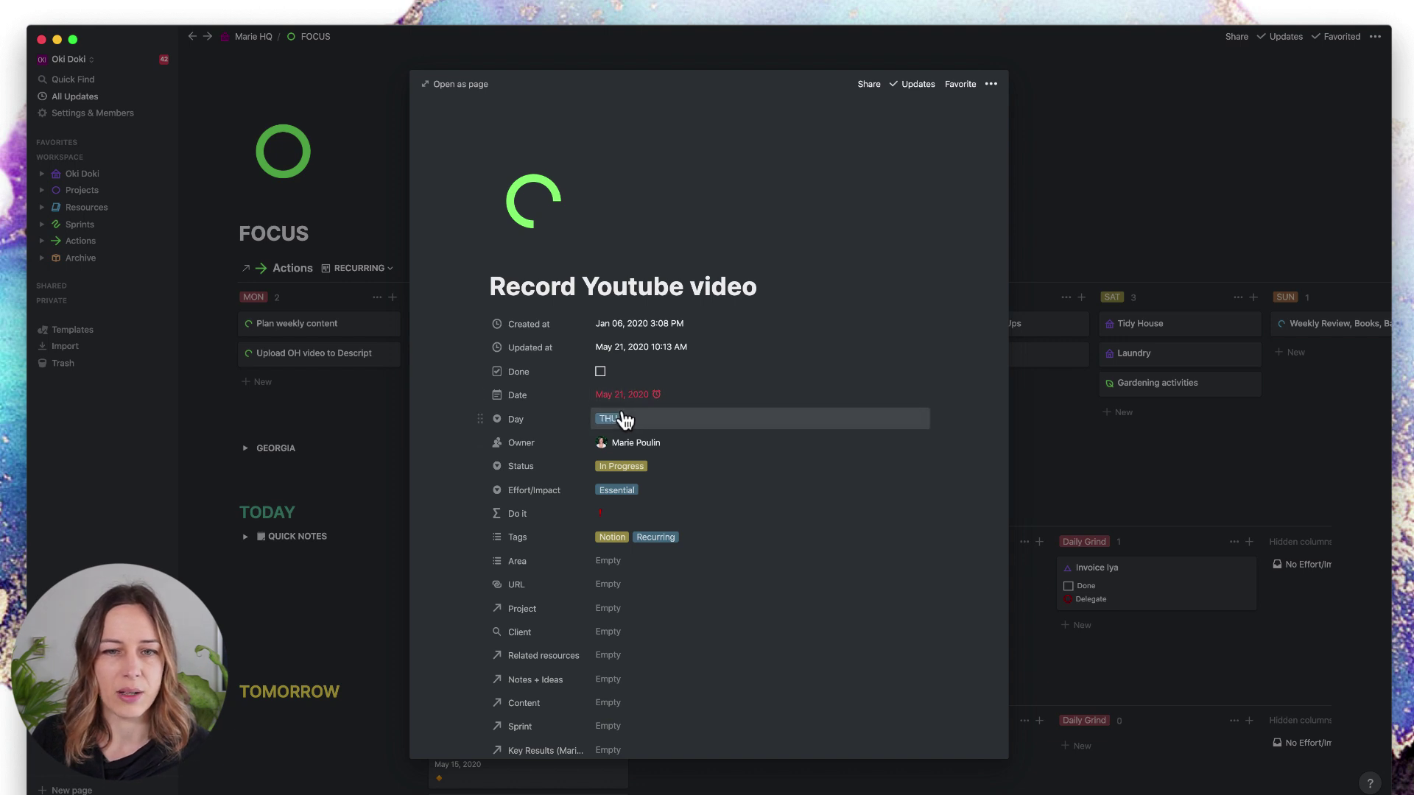
pyautogui.click(307, 417)
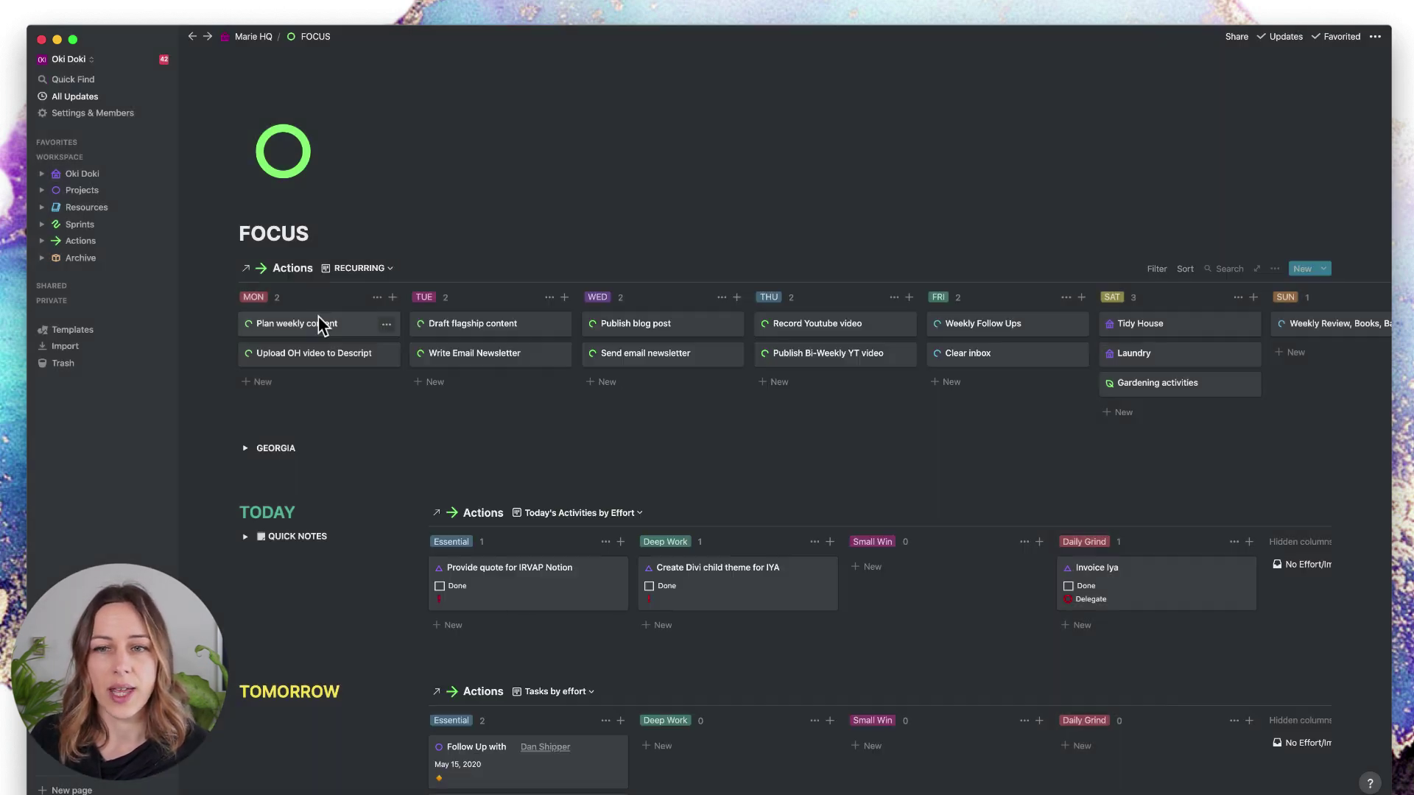
pyautogui.click(1275, 269)
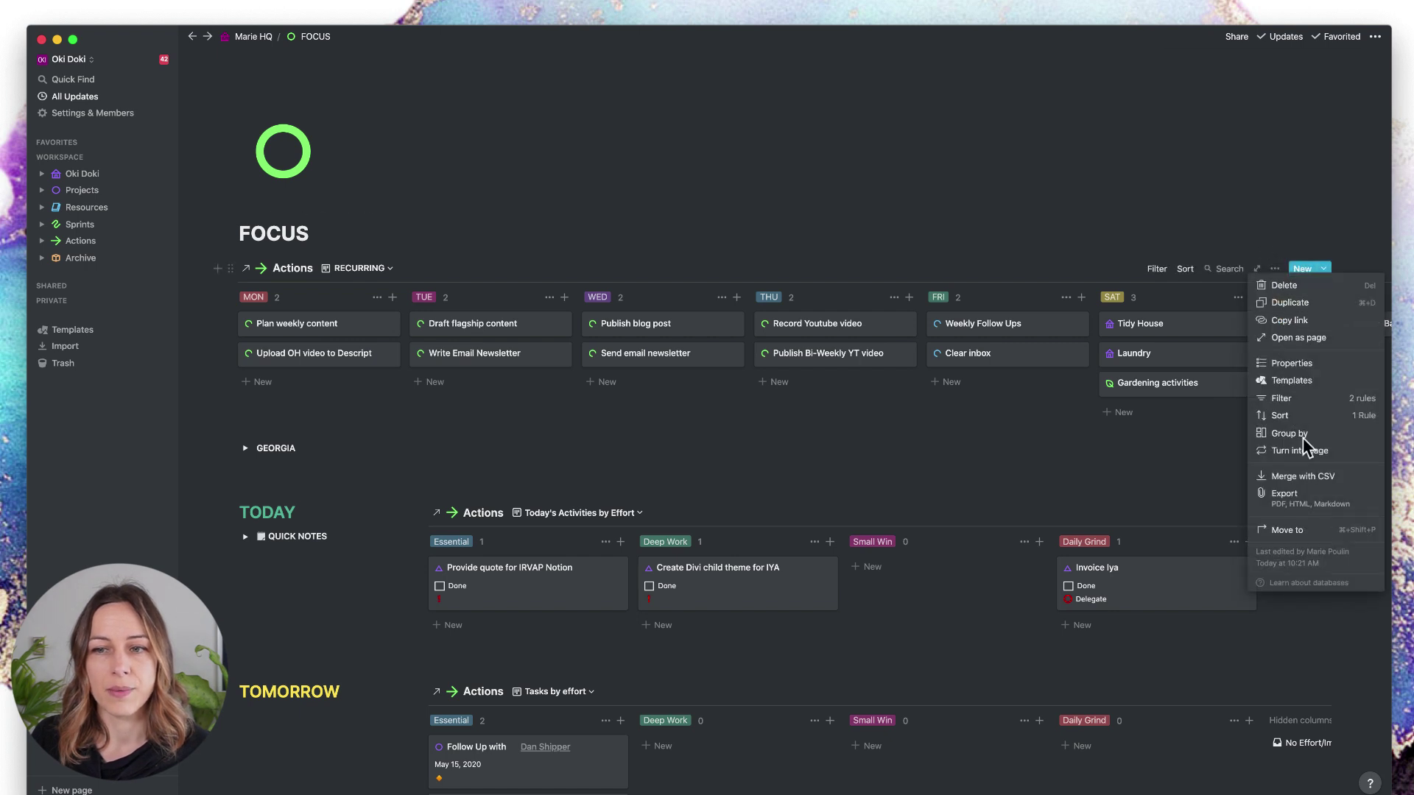
pyautogui.click(1305, 440)
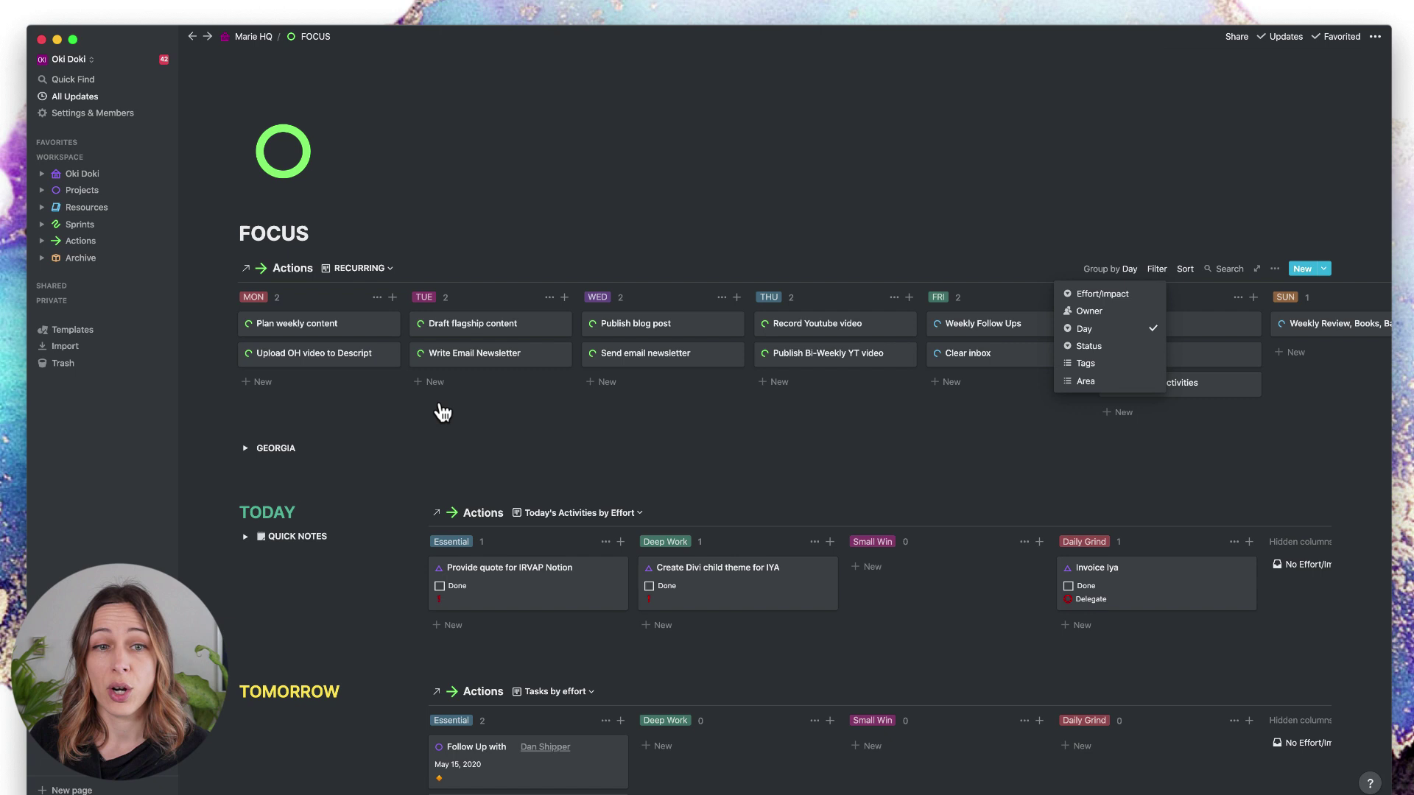
pyautogui.click(537, 481)
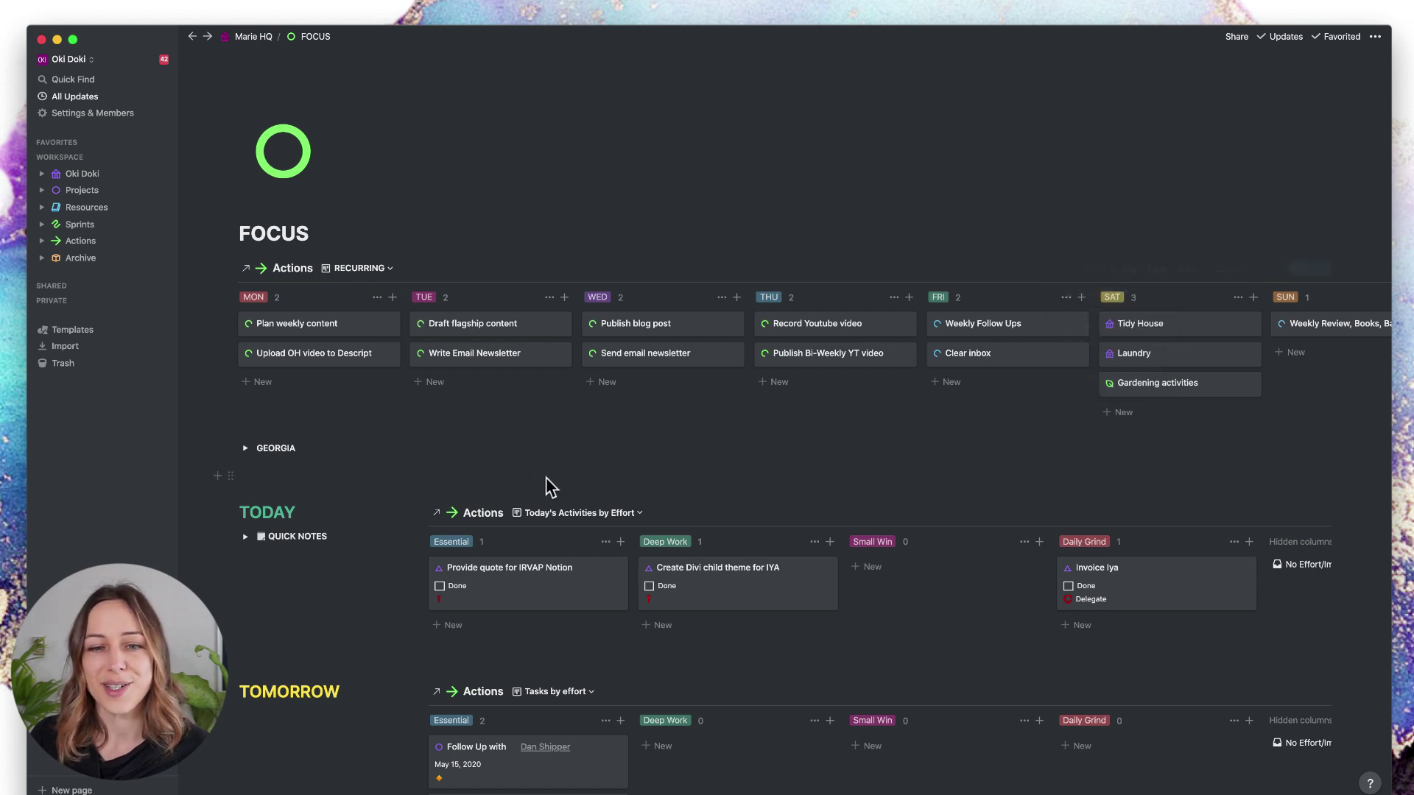
# - Drag Record Youtube video and Publish Bi-Weekly YT video from THU into Today's Essential column
pyautogui.scroll(-1, 749, 554)
pyautogui.scroll(-1, 749, 554)
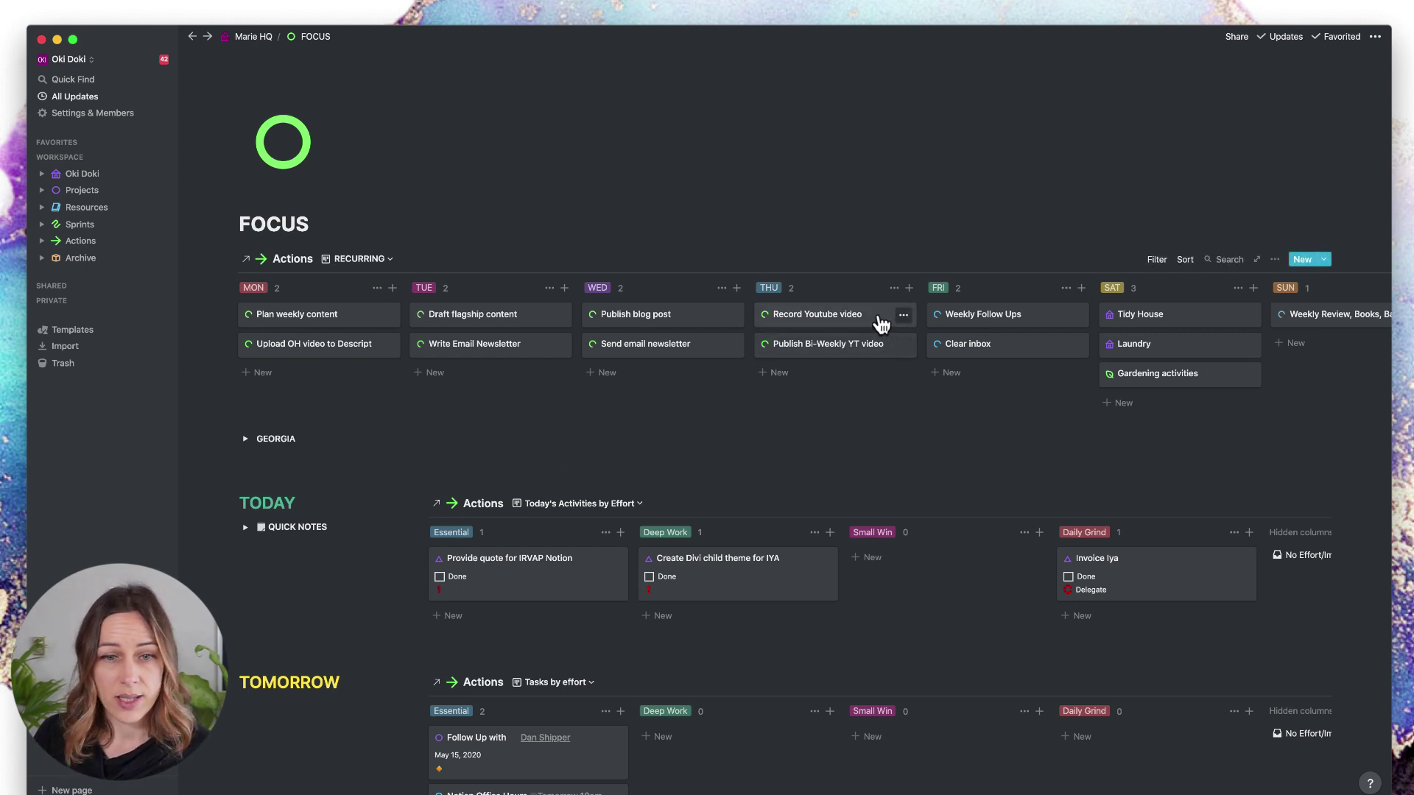
pyautogui.moveTo(882, 324); pyautogui.dragTo(537, 589)
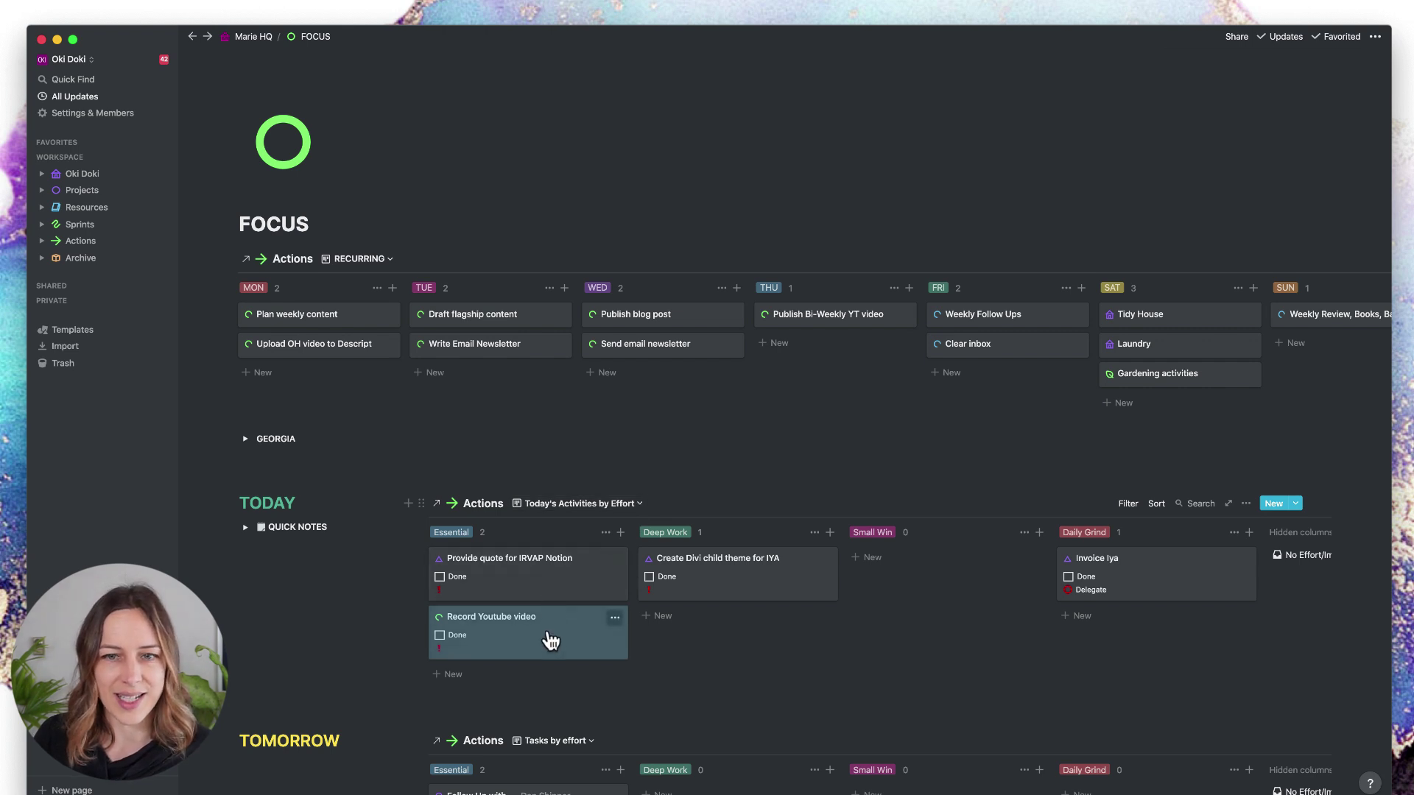
pyautogui.moveTo(805, 322); pyautogui.dragTo(523, 654)
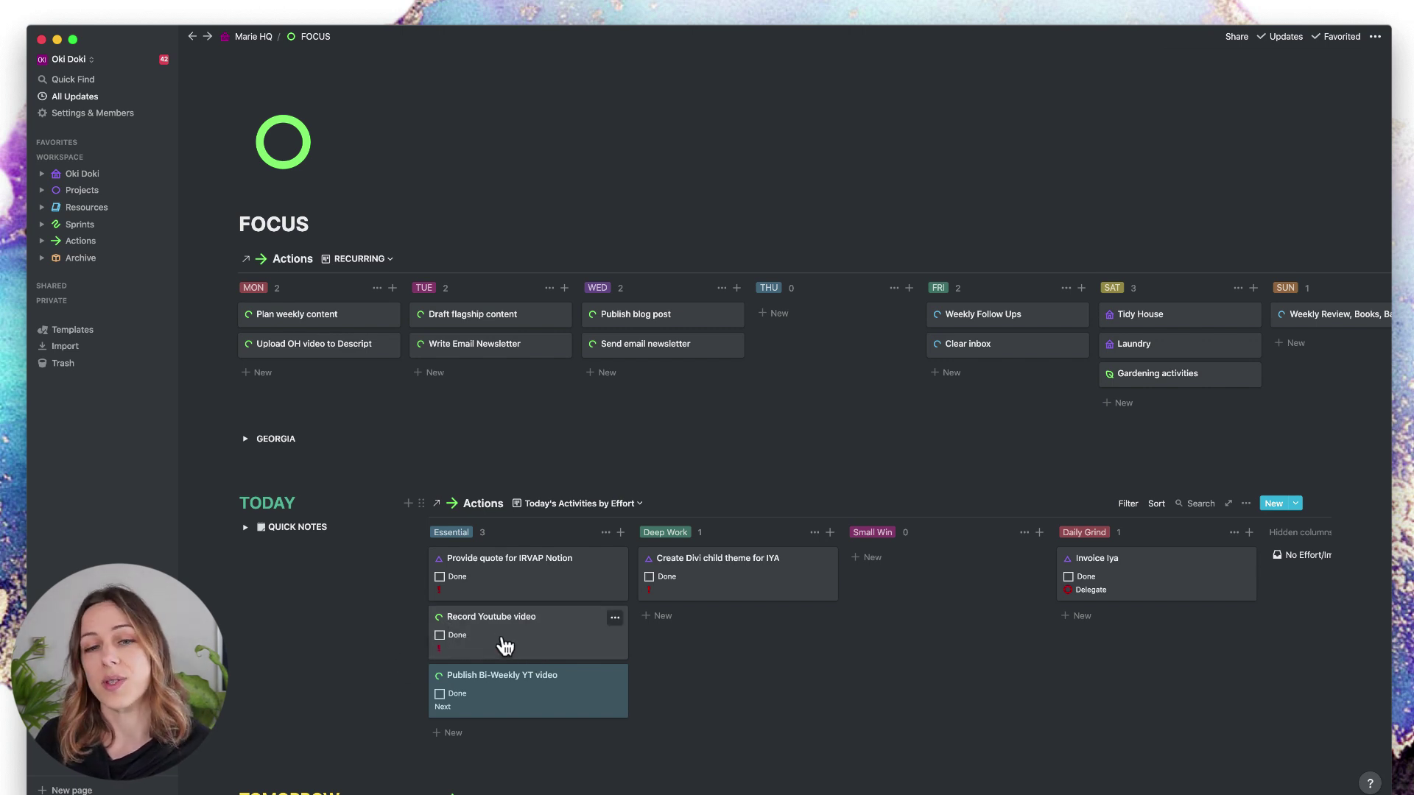
# - Return both YouTube tasks to THU and date Record Youtube video May 28, 2020
pyautogui.moveTo(511, 640); pyautogui.dragTo(803, 316)
pyautogui.moveTo(521, 647); pyautogui.dragTo(828, 361)
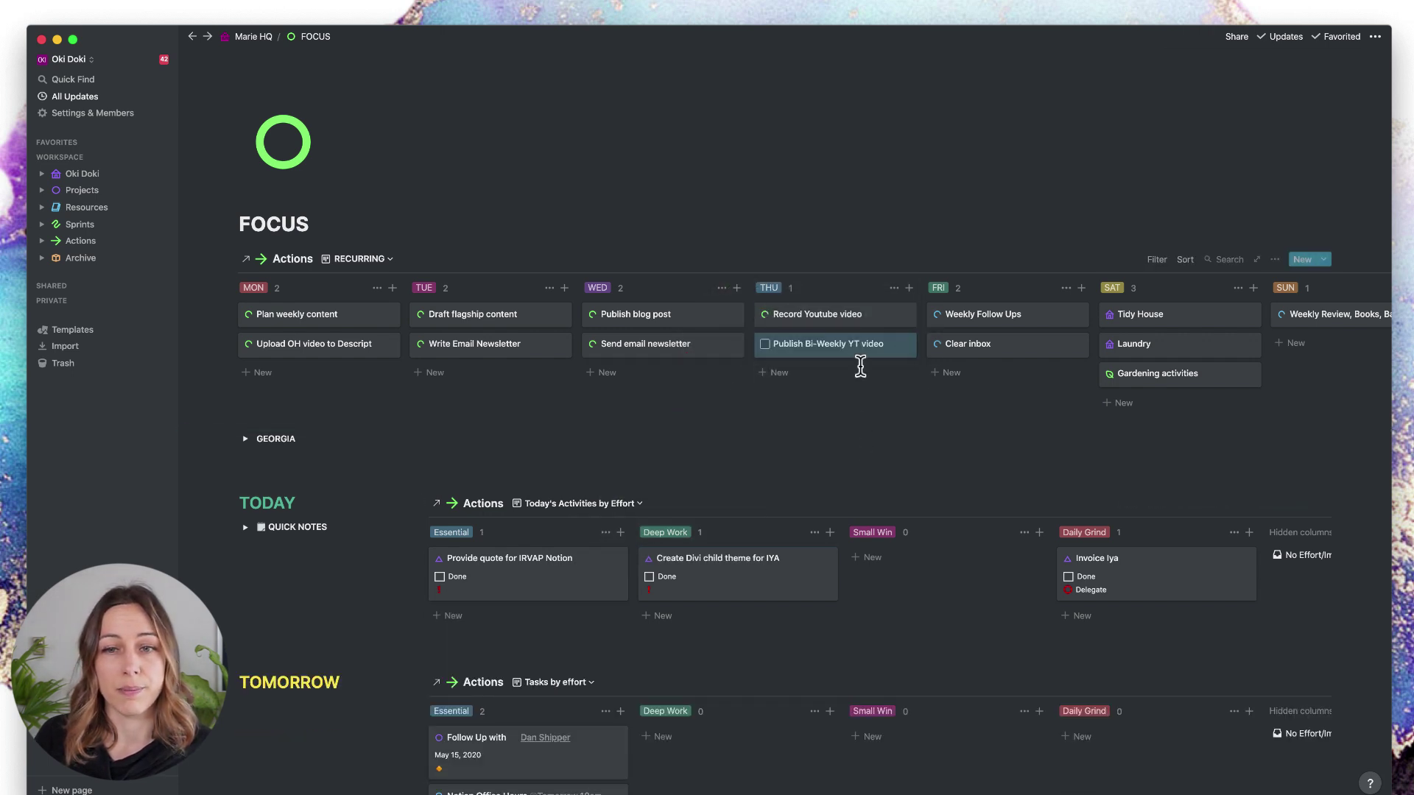
pyautogui.click(875, 317)
pyautogui.click(679, 398)
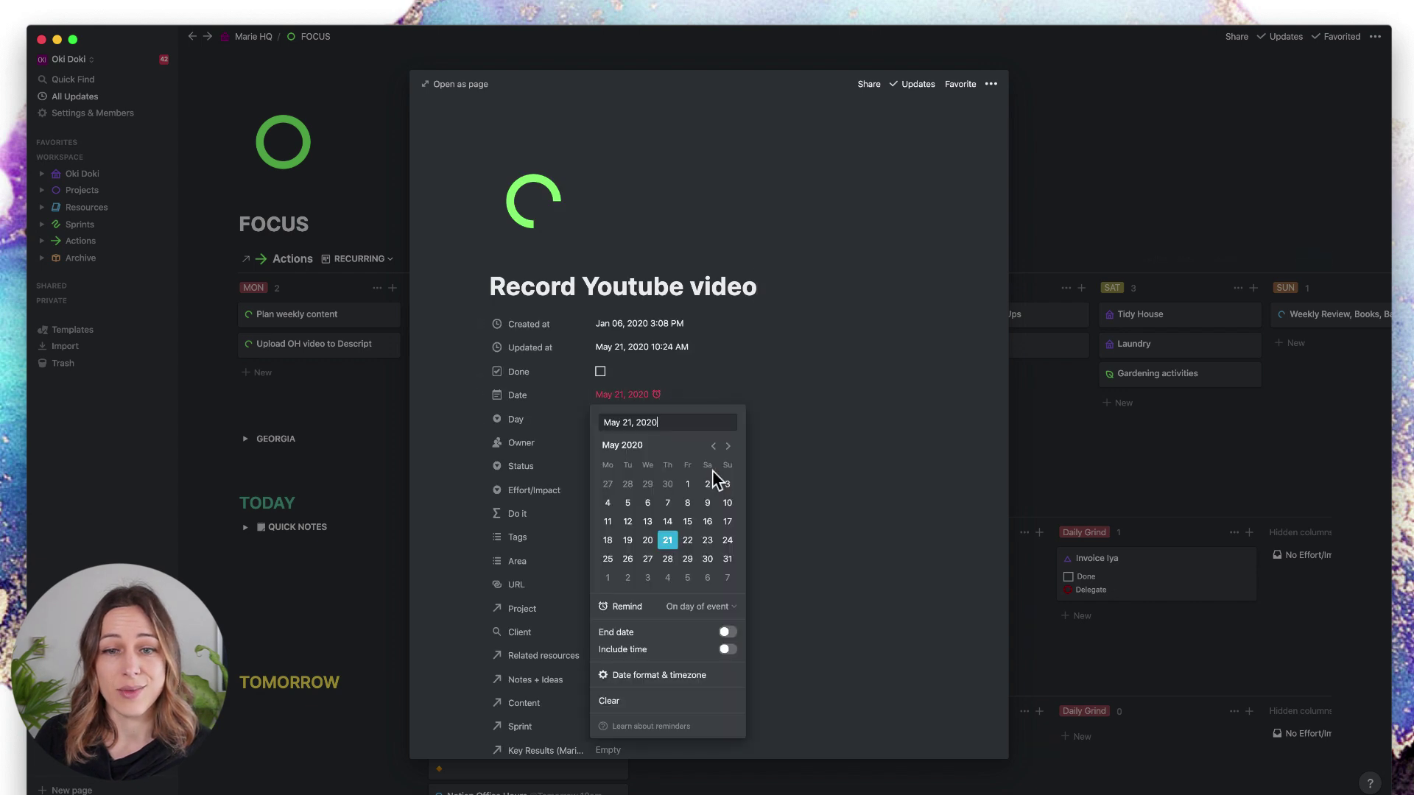
pyautogui.click(668, 559)
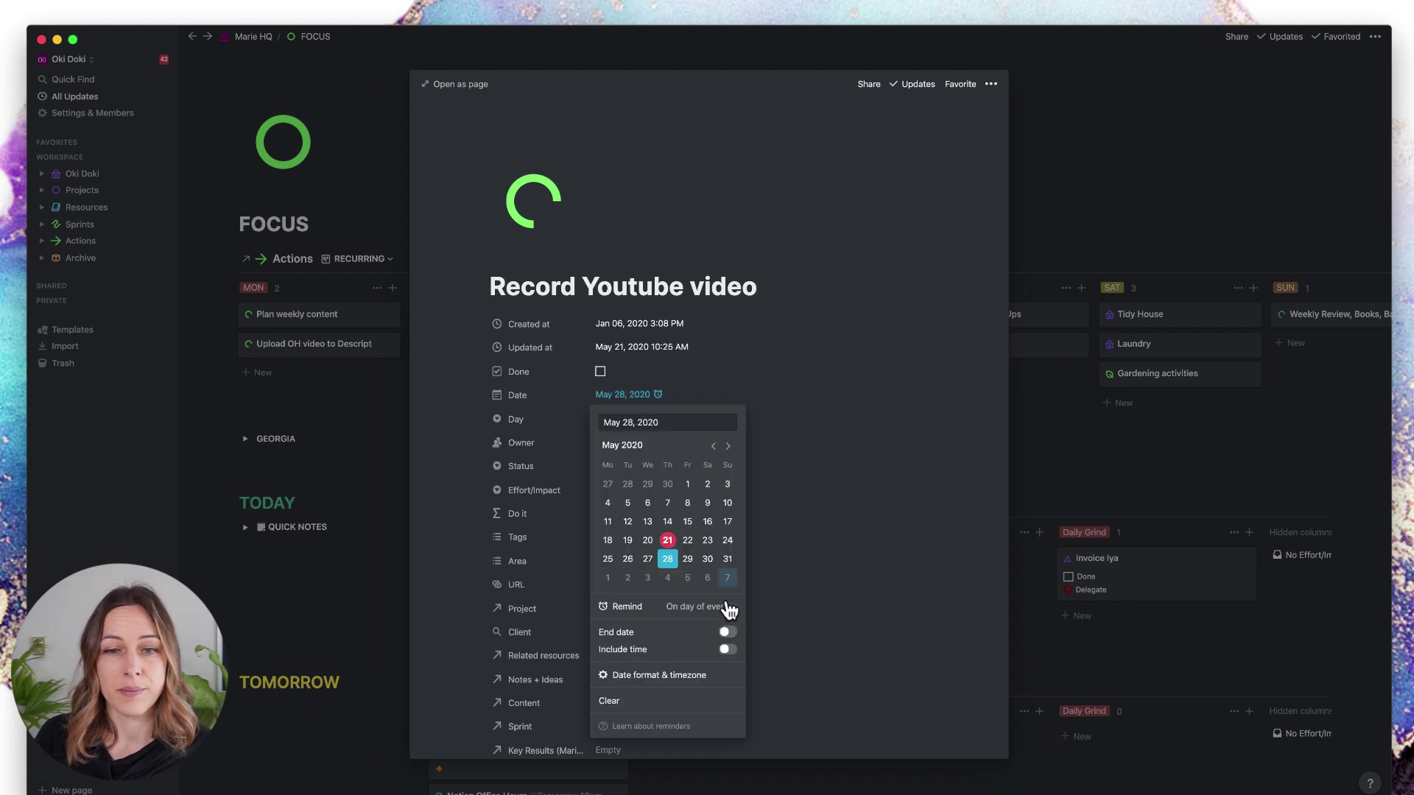
pyautogui.click(845, 539)
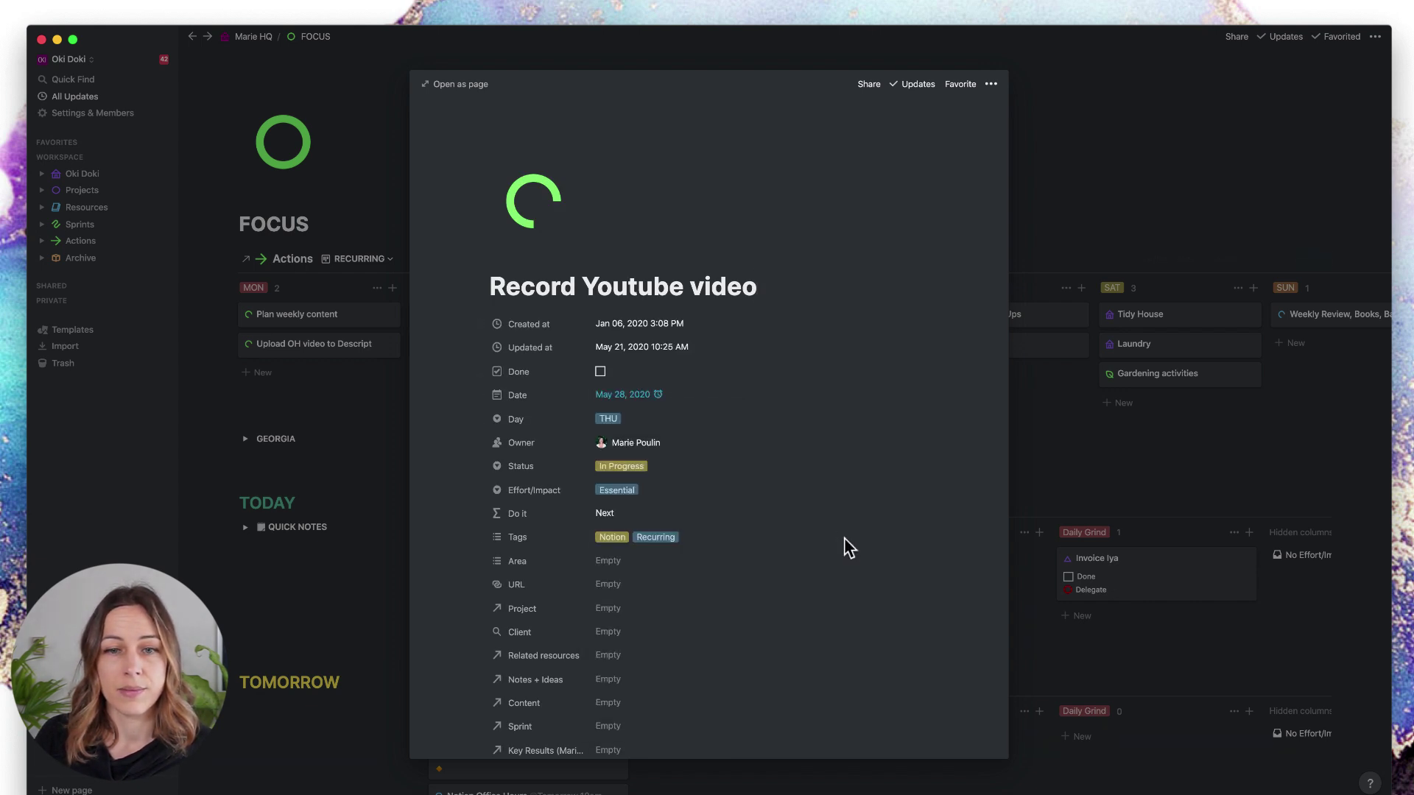
pyautogui.click(1080, 449)
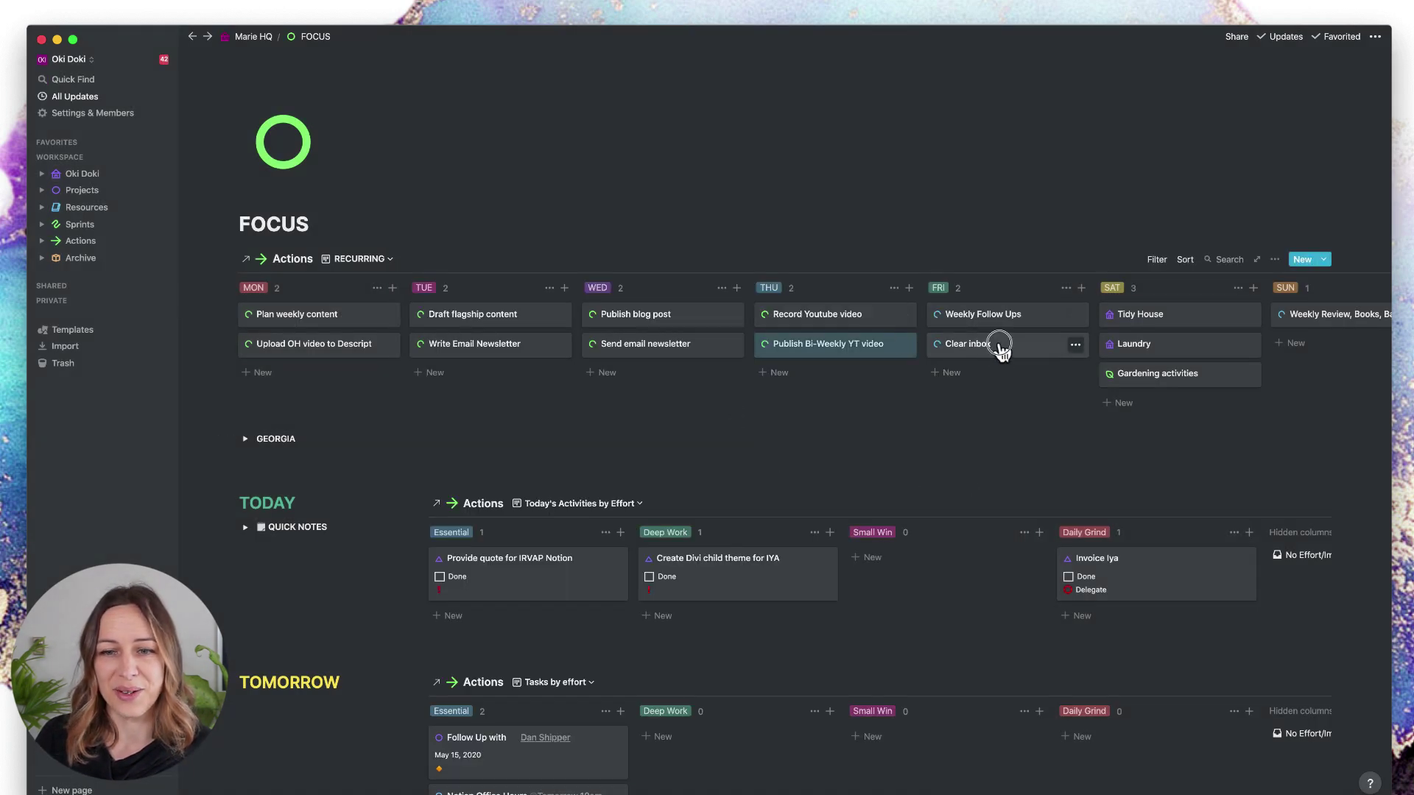
# - Drag Clear inbox to Tomorrow's Small Win and Weekly Follow Ups to Deep Work, then back to FRI
pyautogui.moveTo(999, 346); pyautogui.dragTo(1029, 321)
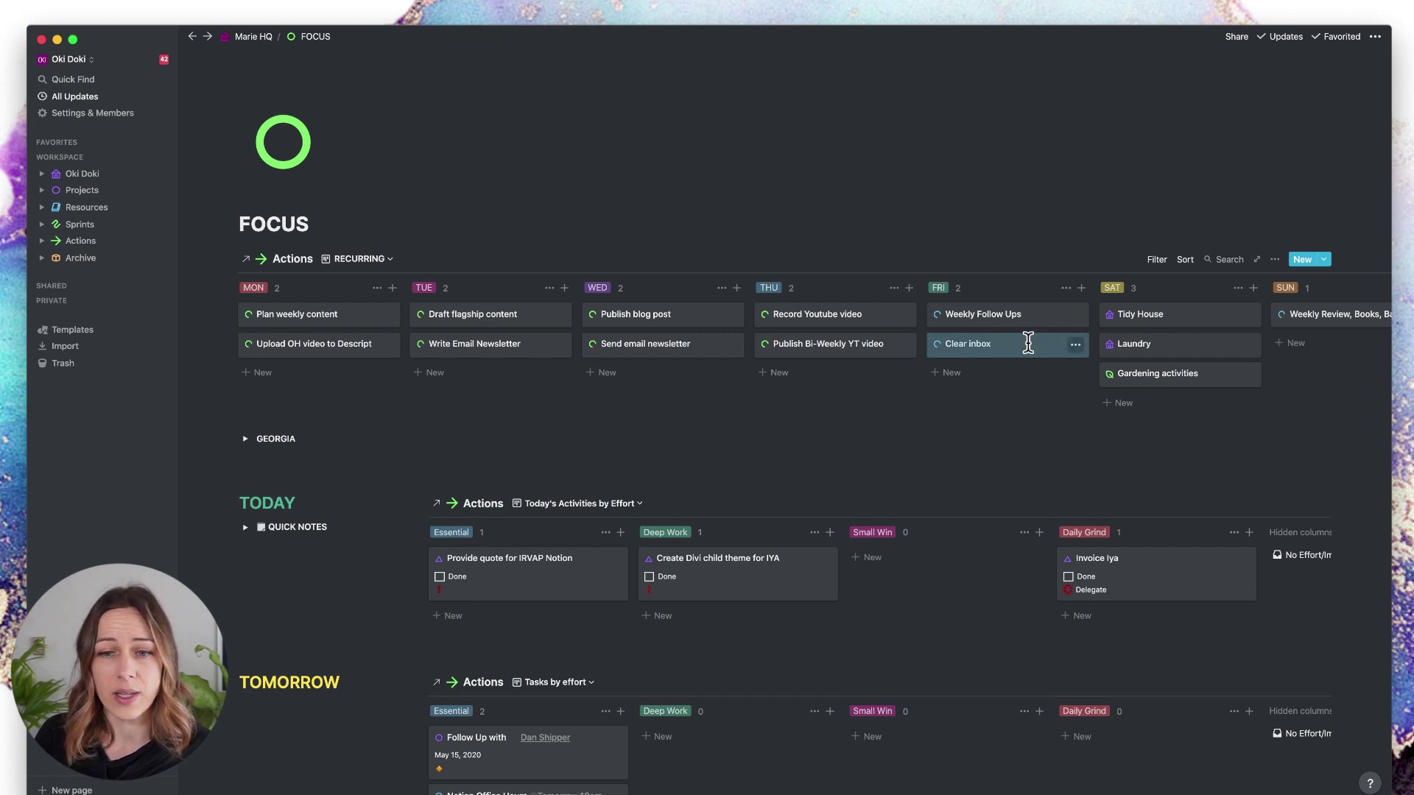
pyautogui.moveTo(1026, 341); pyautogui.dragTo(920, 723)
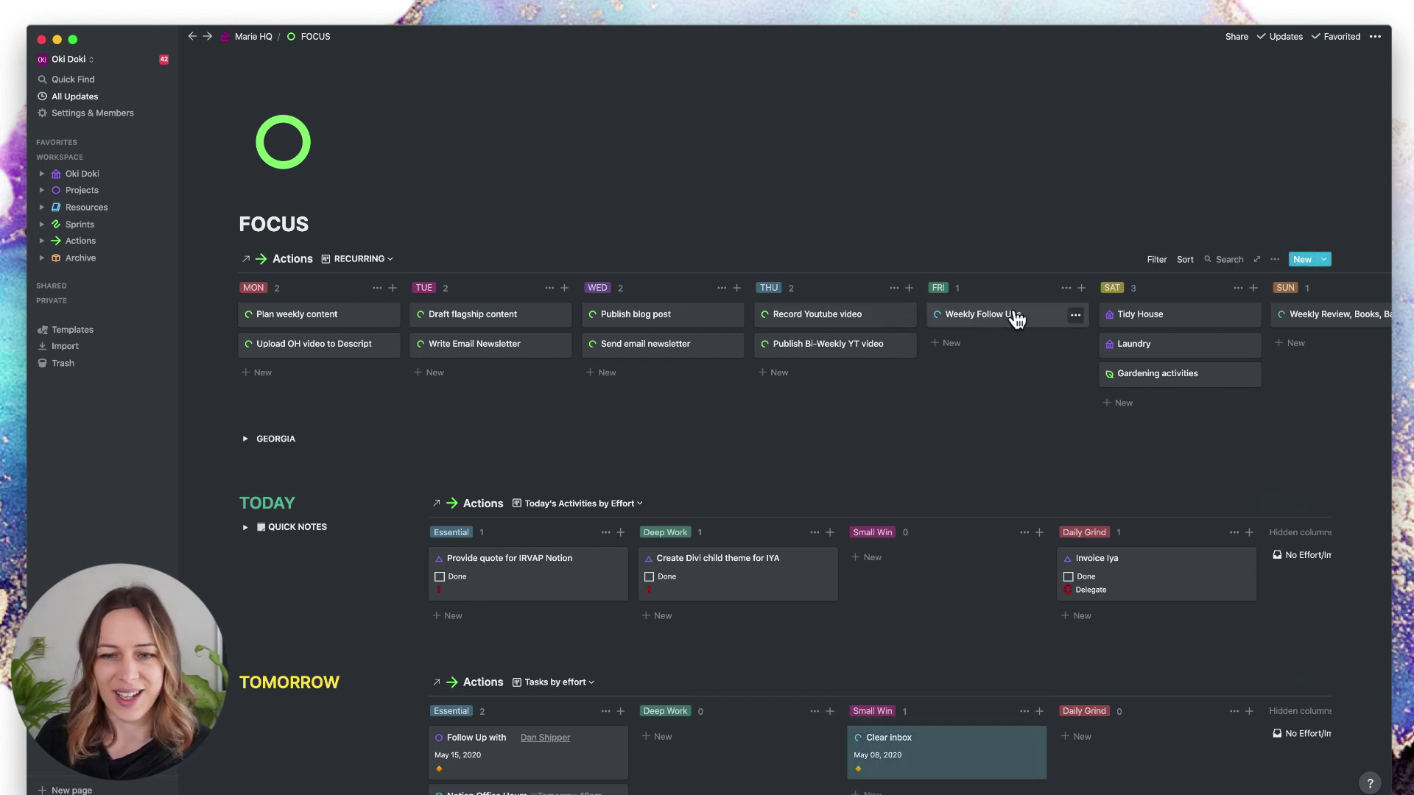
pyautogui.moveTo(1013, 314); pyautogui.dragTo(725, 654)
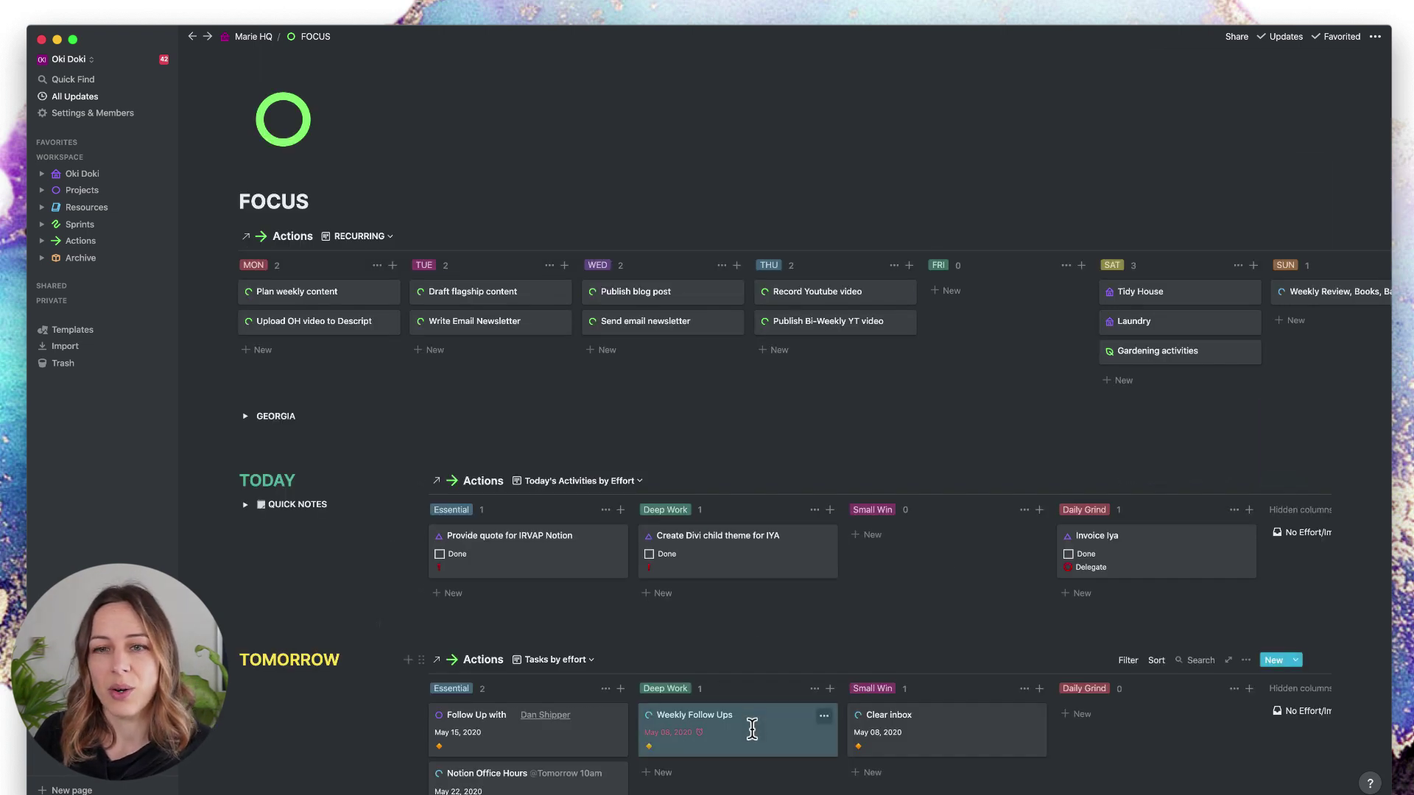
pyautogui.moveTo(748, 722); pyautogui.dragTo(1020, 302)
pyautogui.moveTo(953, 732); pyautogui.dragTo(1030, 324)
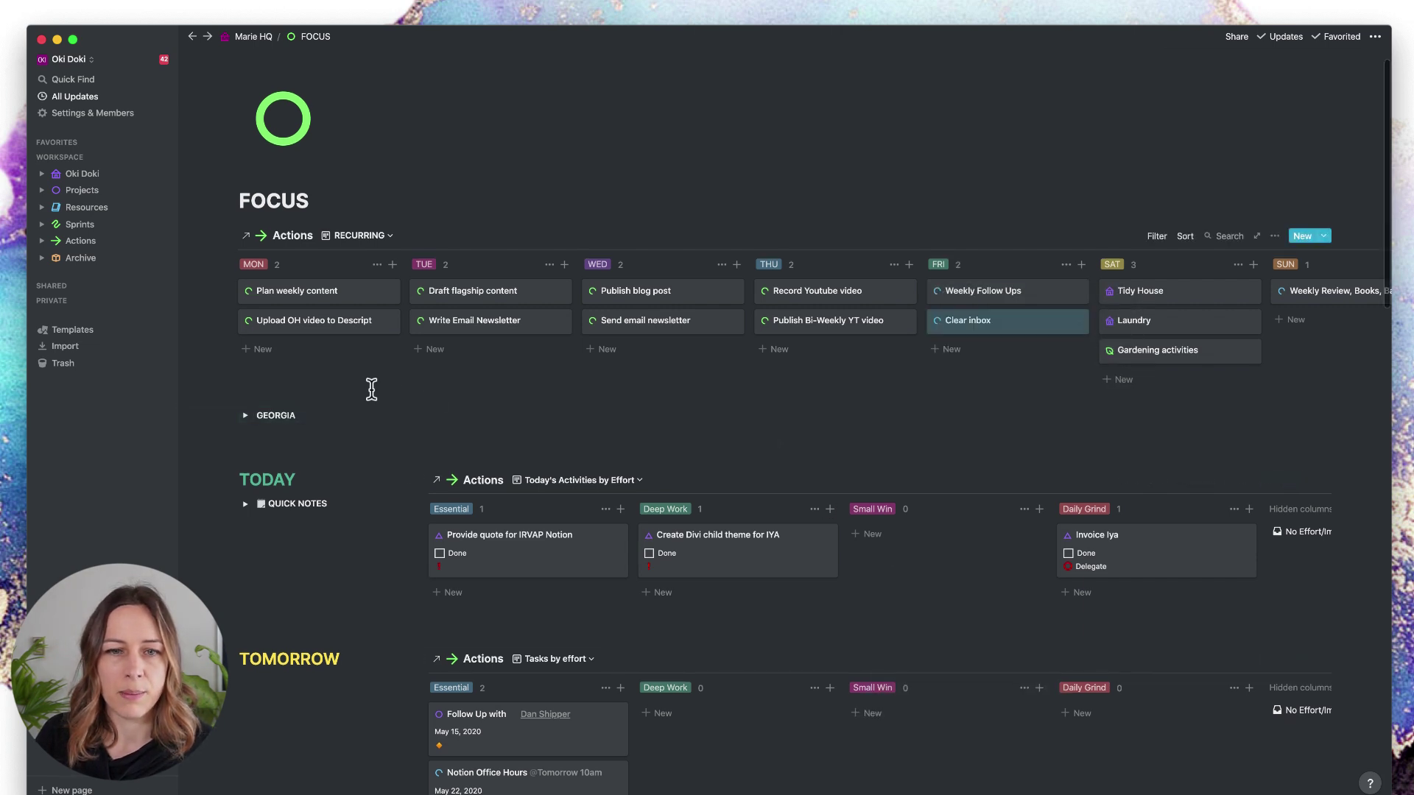
pyautogui.scroll(1, 372, 405)
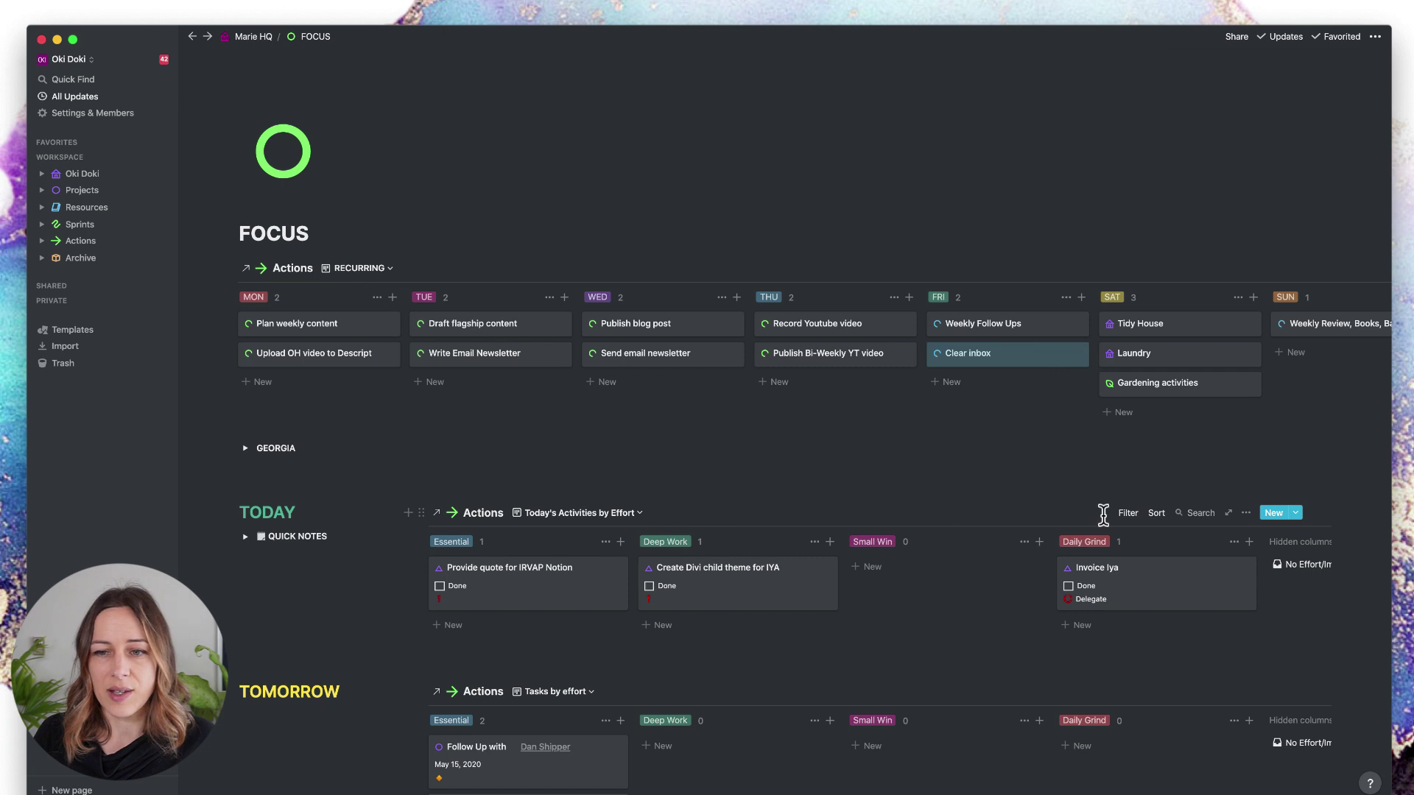
pyautogui.click(1127, 513)
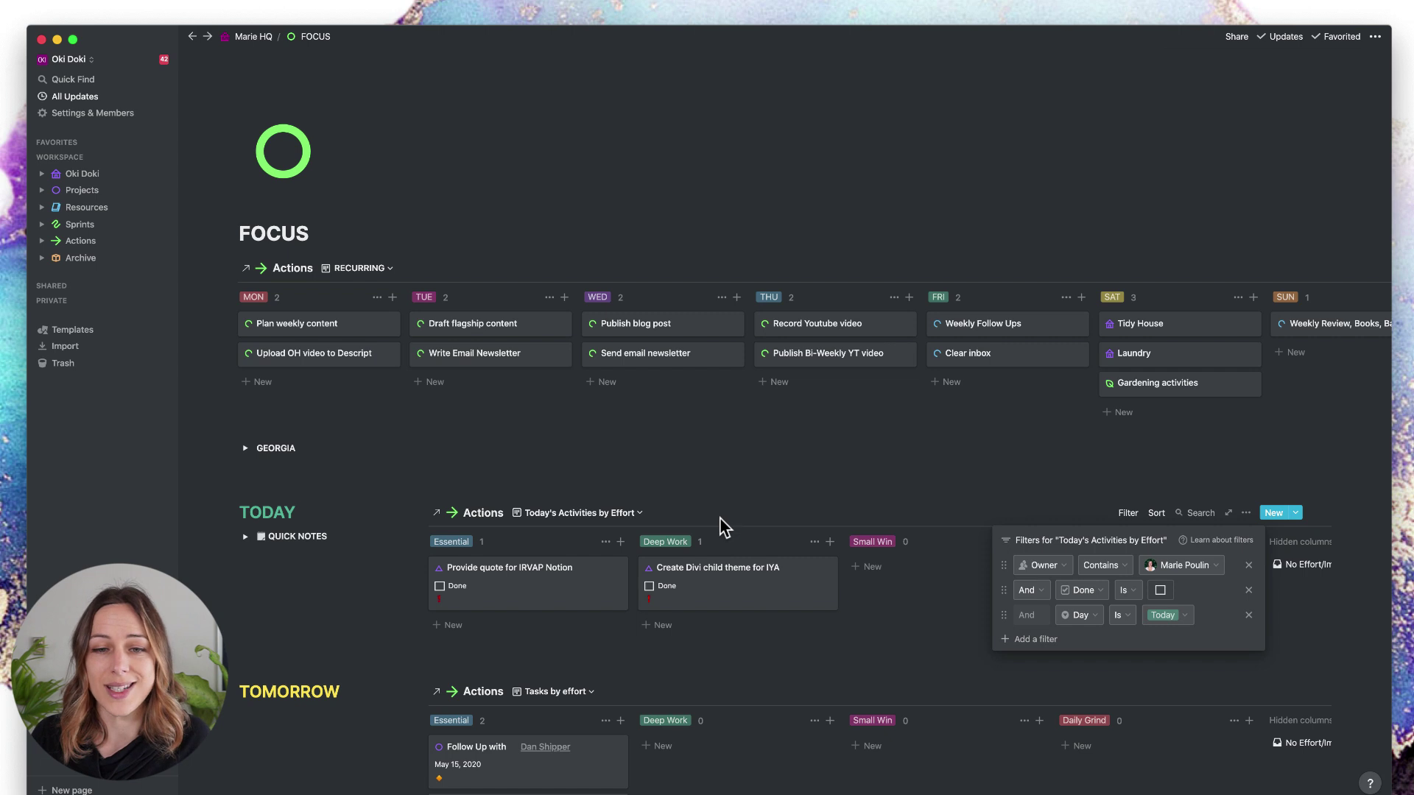
pyautogui.click(651, 604)
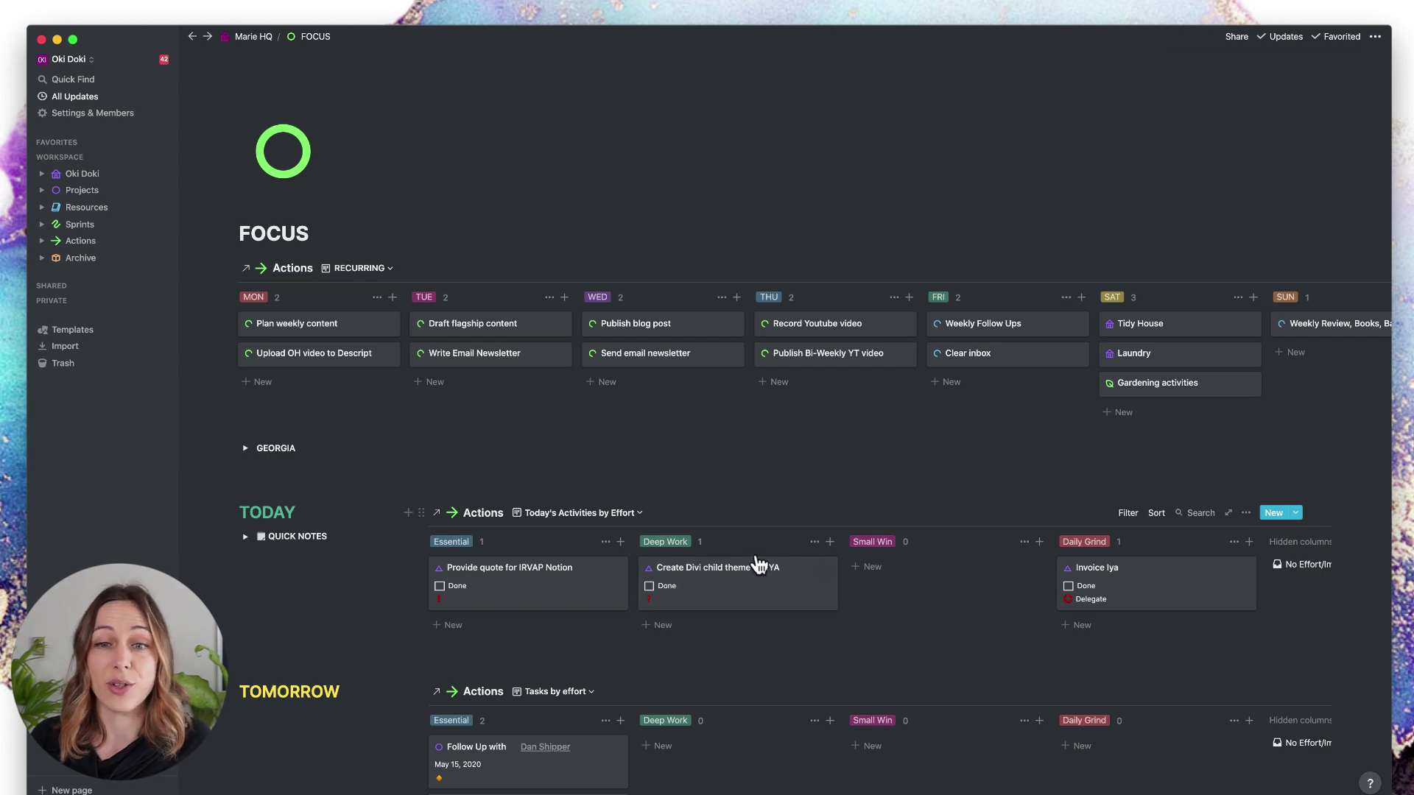
pyautogui.click(743, 604)
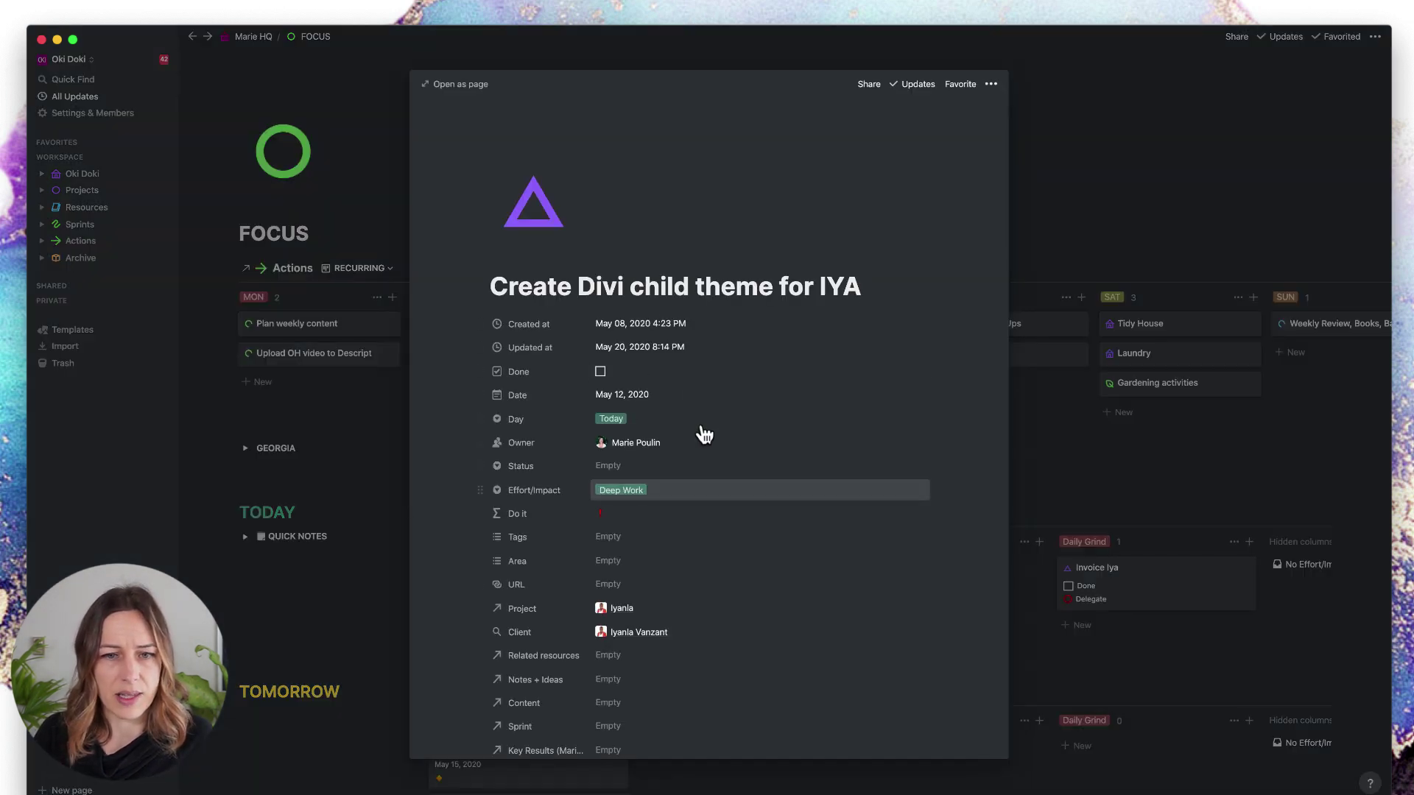
pyautogui.click(315, 654)
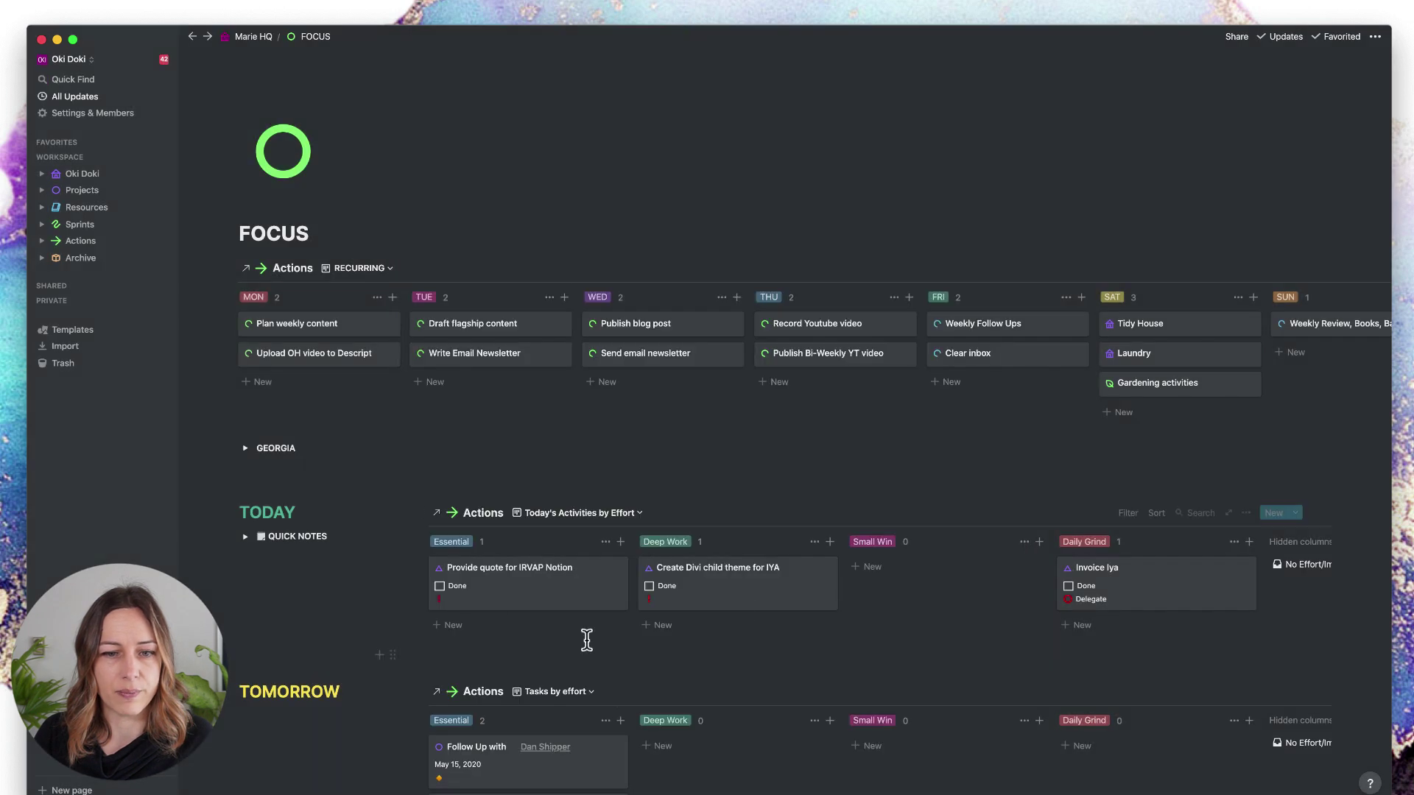
pyautogui.scroll(-2, 776, 607)
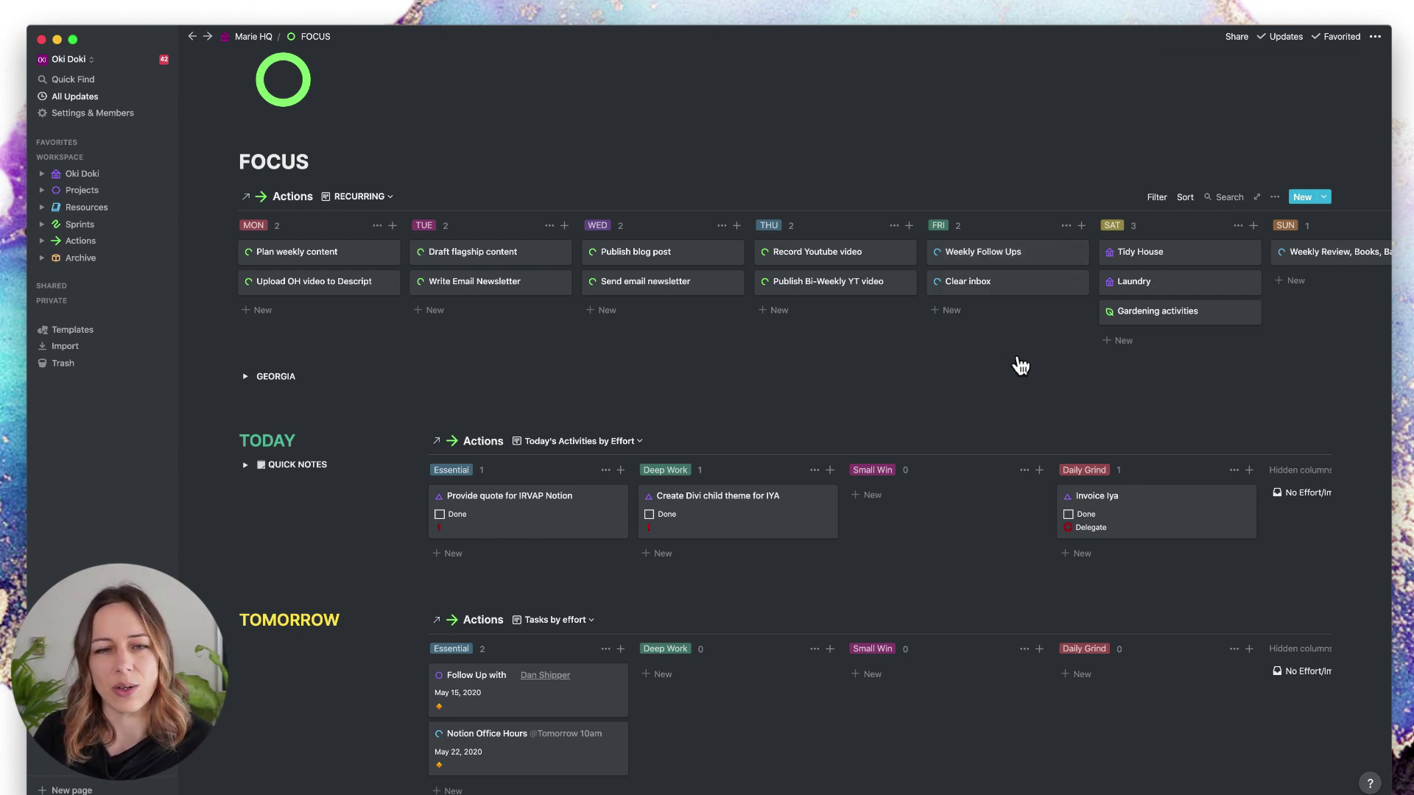
# - Drag Create Bookshelf Page from Later into Next's Small Win column
pyautogui.scroll(-5, 1017, 359)
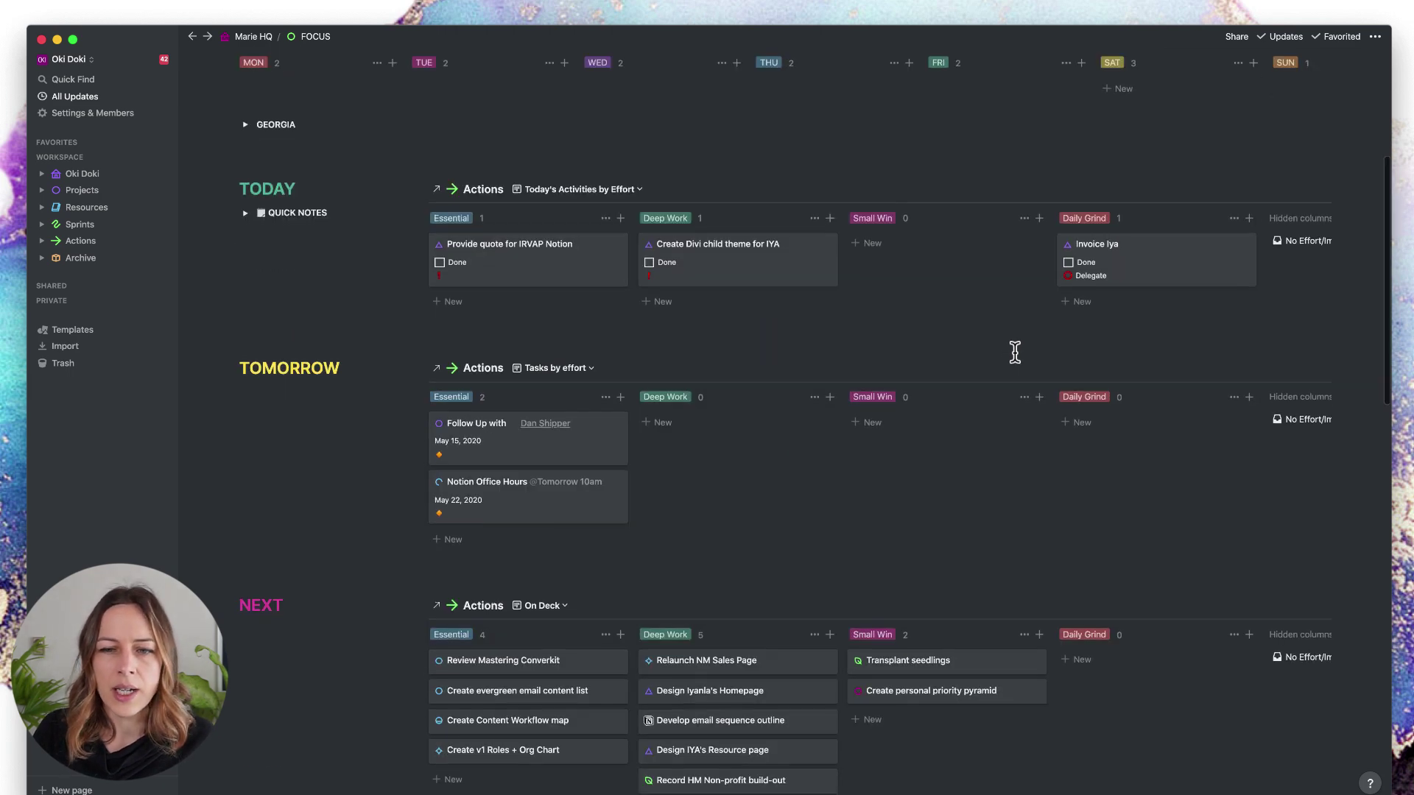
pyautogui.scroll(-3, 1015, 349)
pyautogui.scroll(-7, 1014, 341)
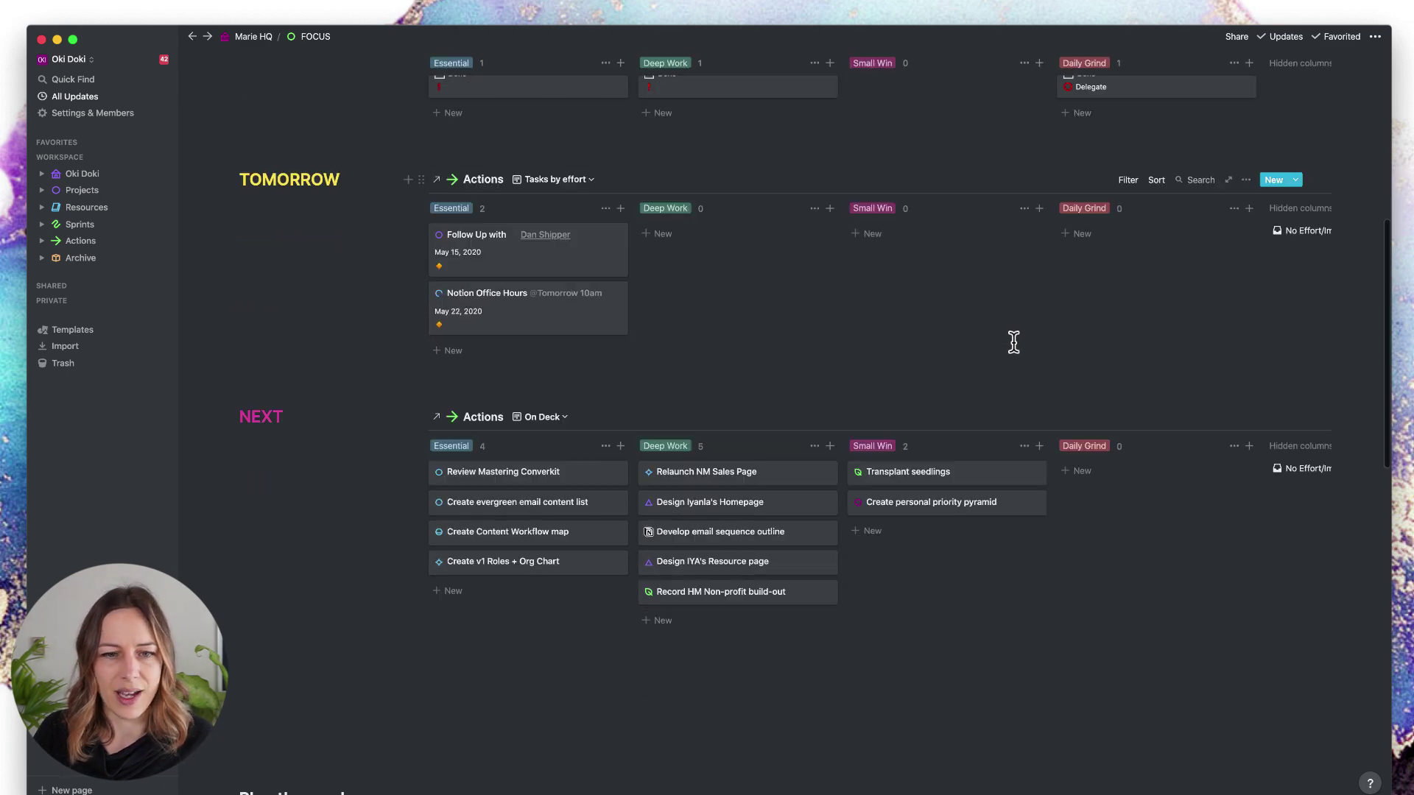
pyautogui.scroll(-4, 1014, 340)
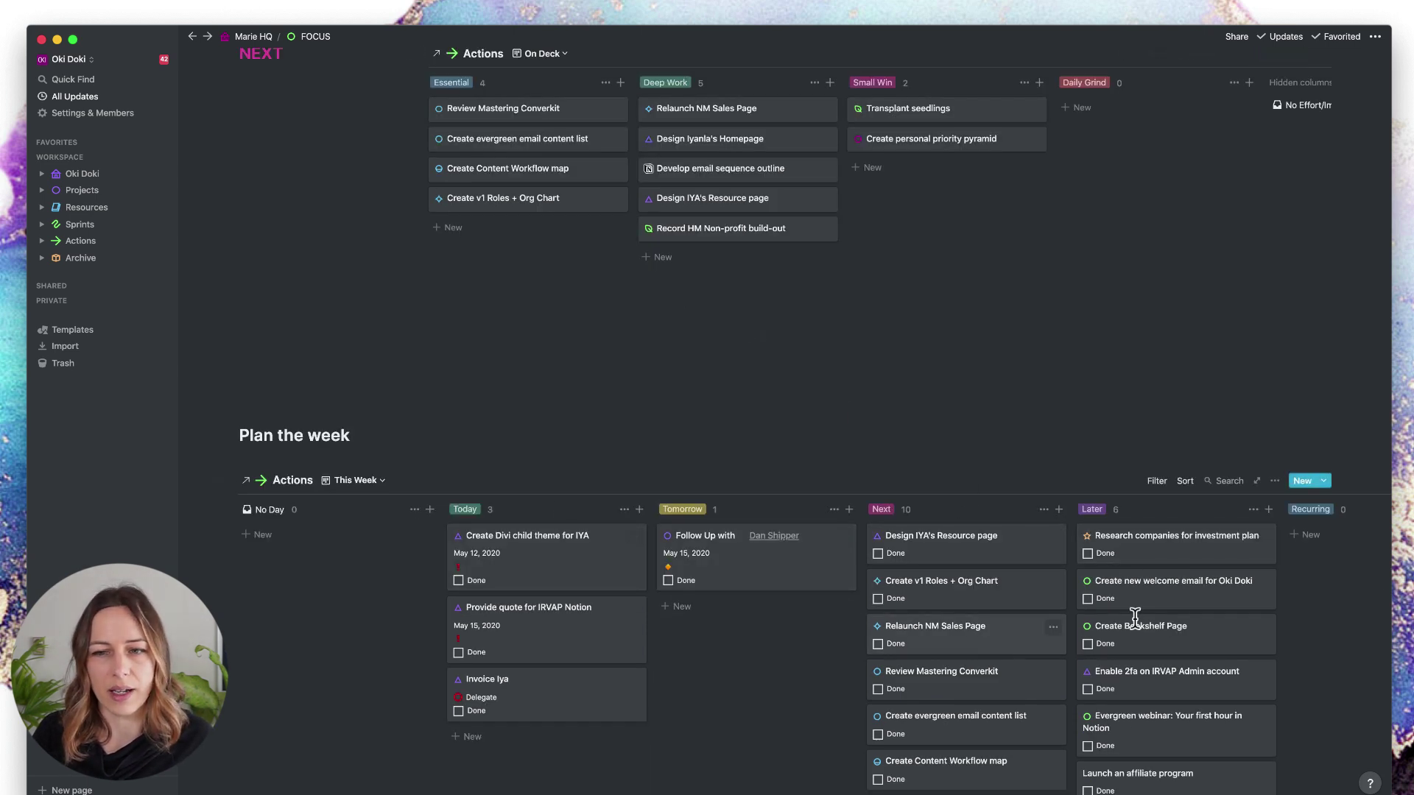
pyautogui.moveTo(1178, 642); pyautogui.dragTo(934, 593)
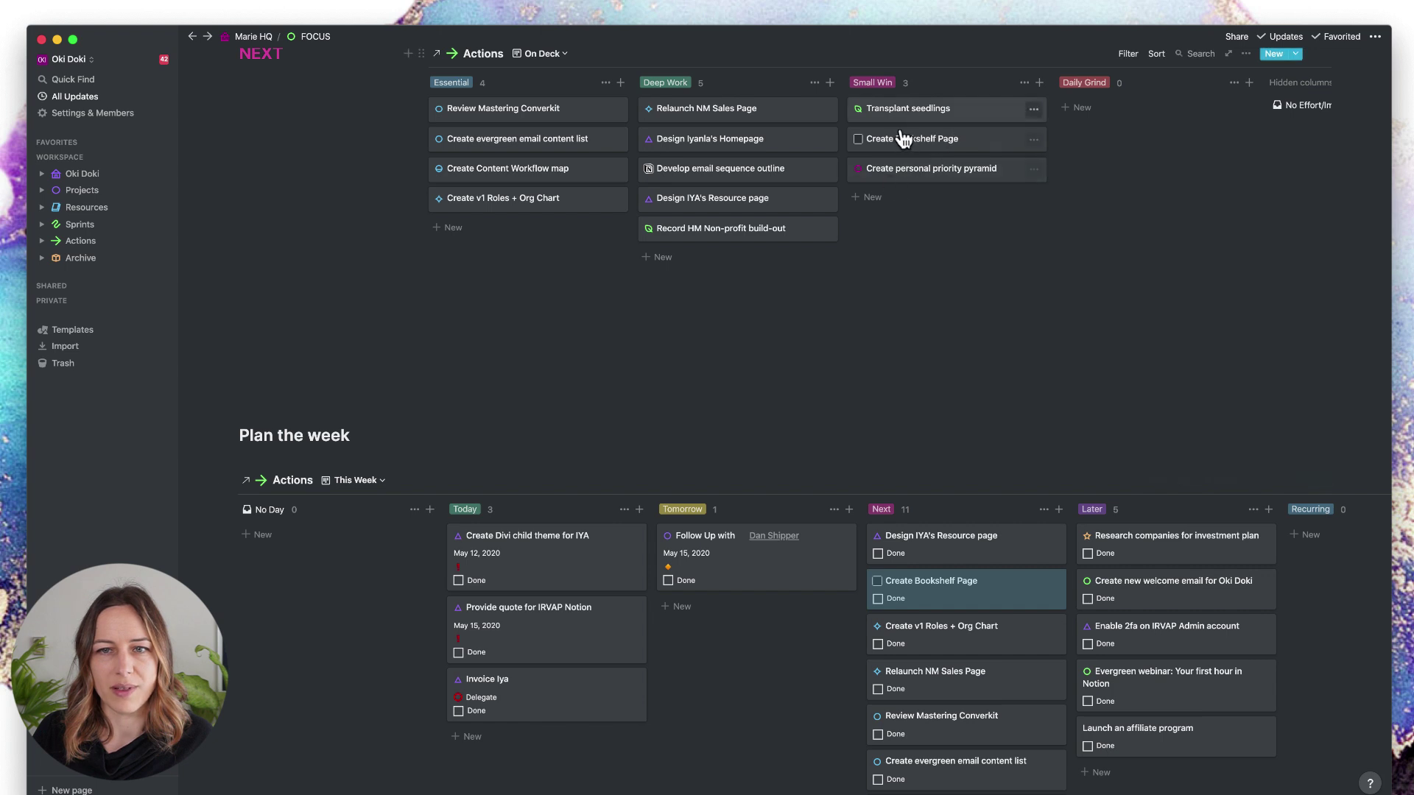
# - Move the Follow Up card from Tomorrow into Next, then drag it back
pyautogui.scroll(1, 904, 200)
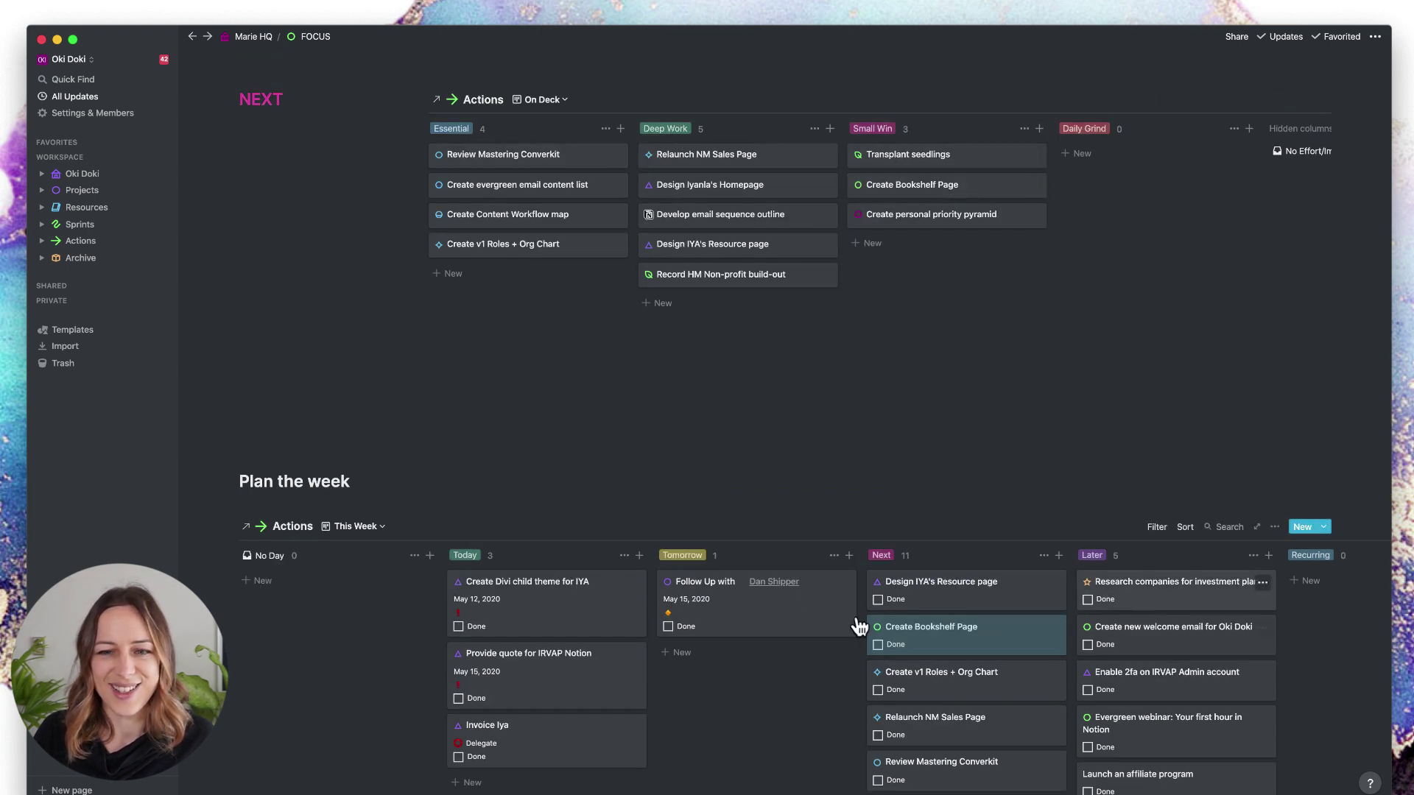
pyautogui.moveTo(729, 625); pyautogui.dragTo(933, 585)
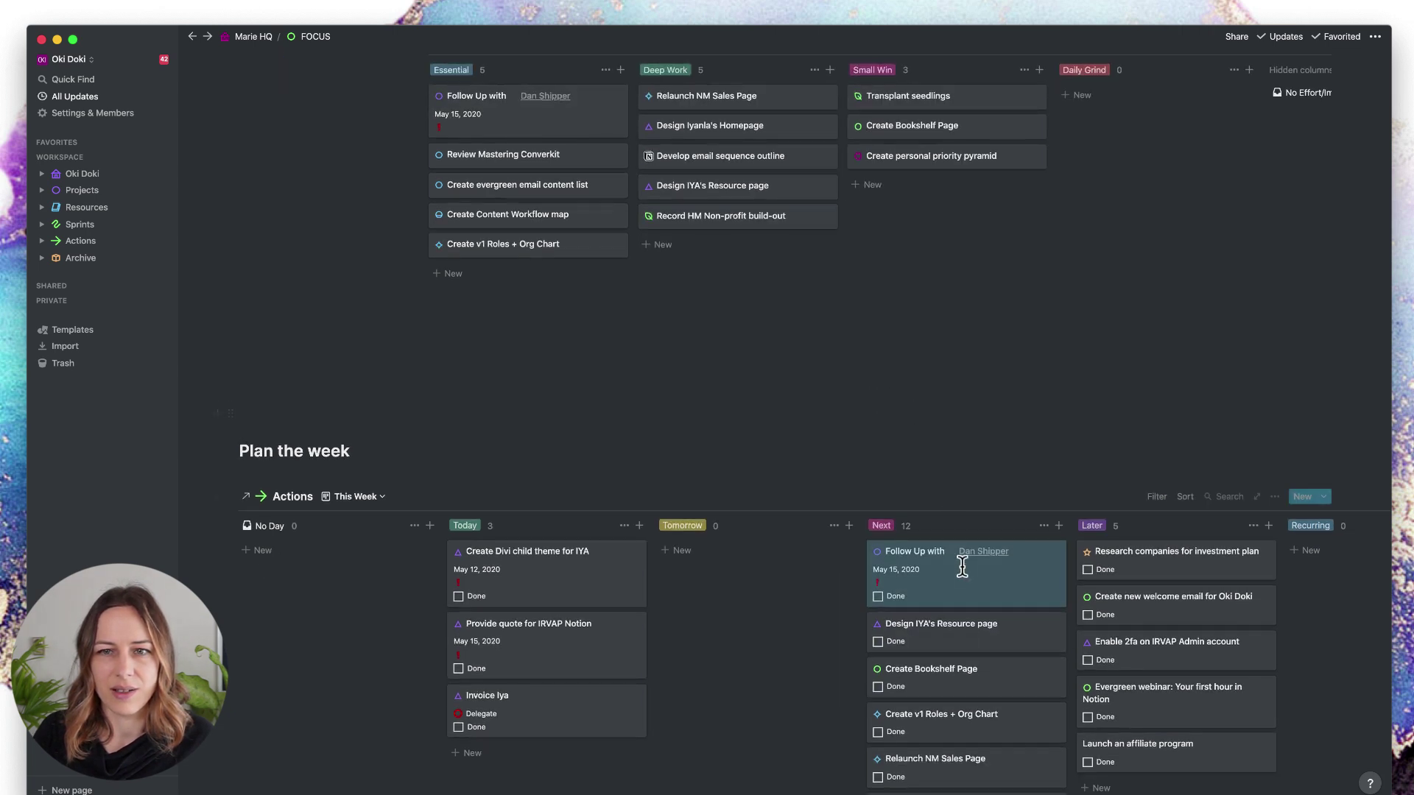
pyautogui.scroll(3, 963, 578)
pyautogui.scroll(1, 965, 580)
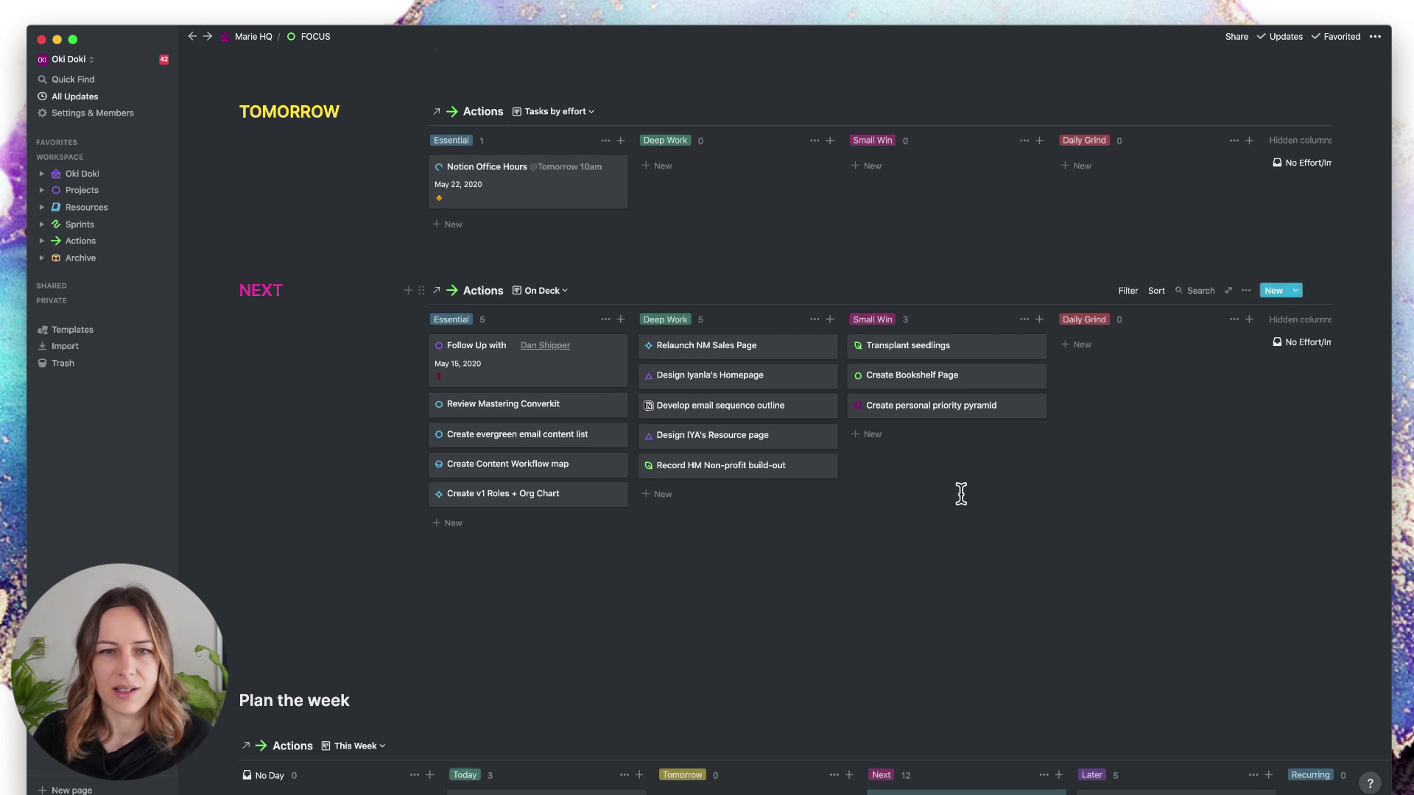
pyautogui.scroll(-4, 899, 577)
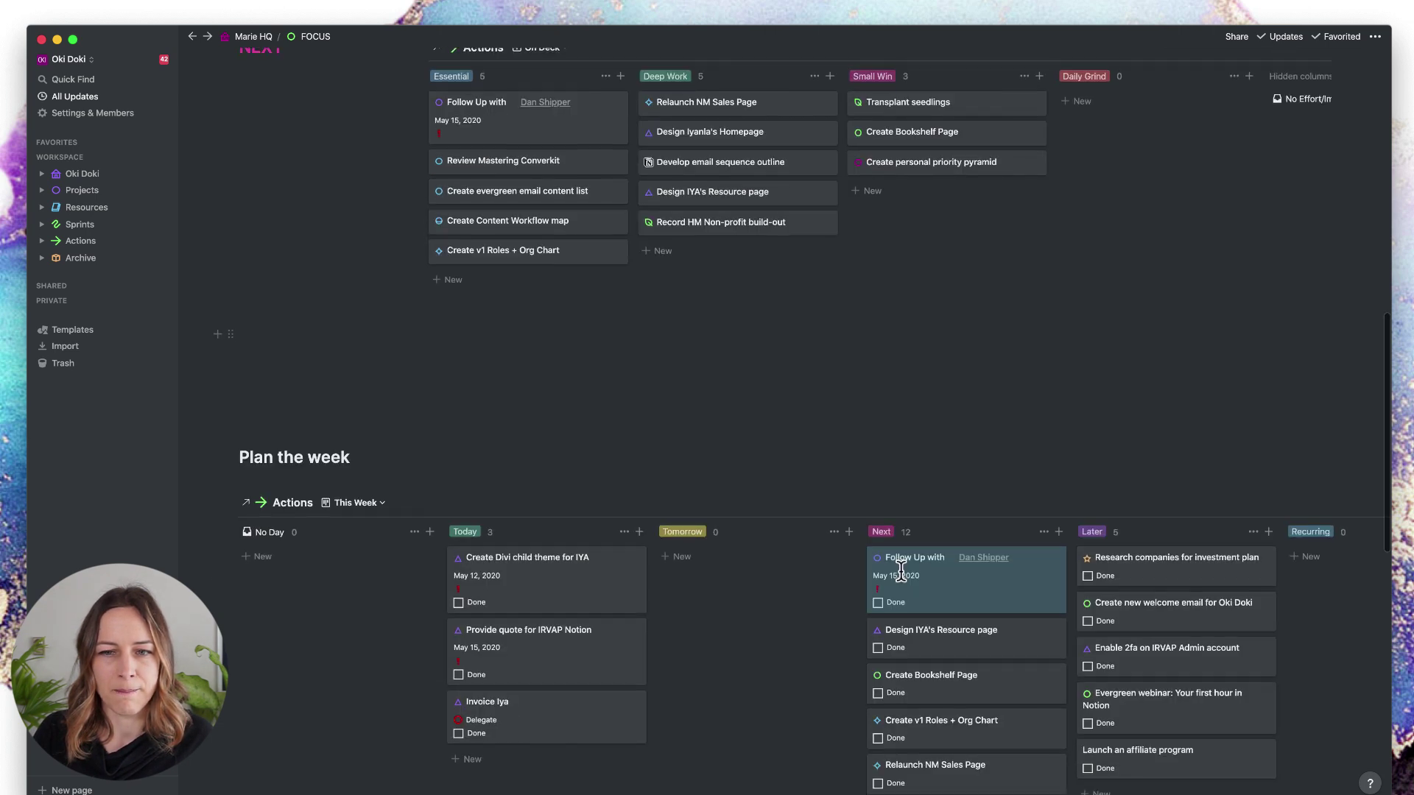
pyautogui.moveTo(969, 587); pyautogui.dragTo(773, 662)
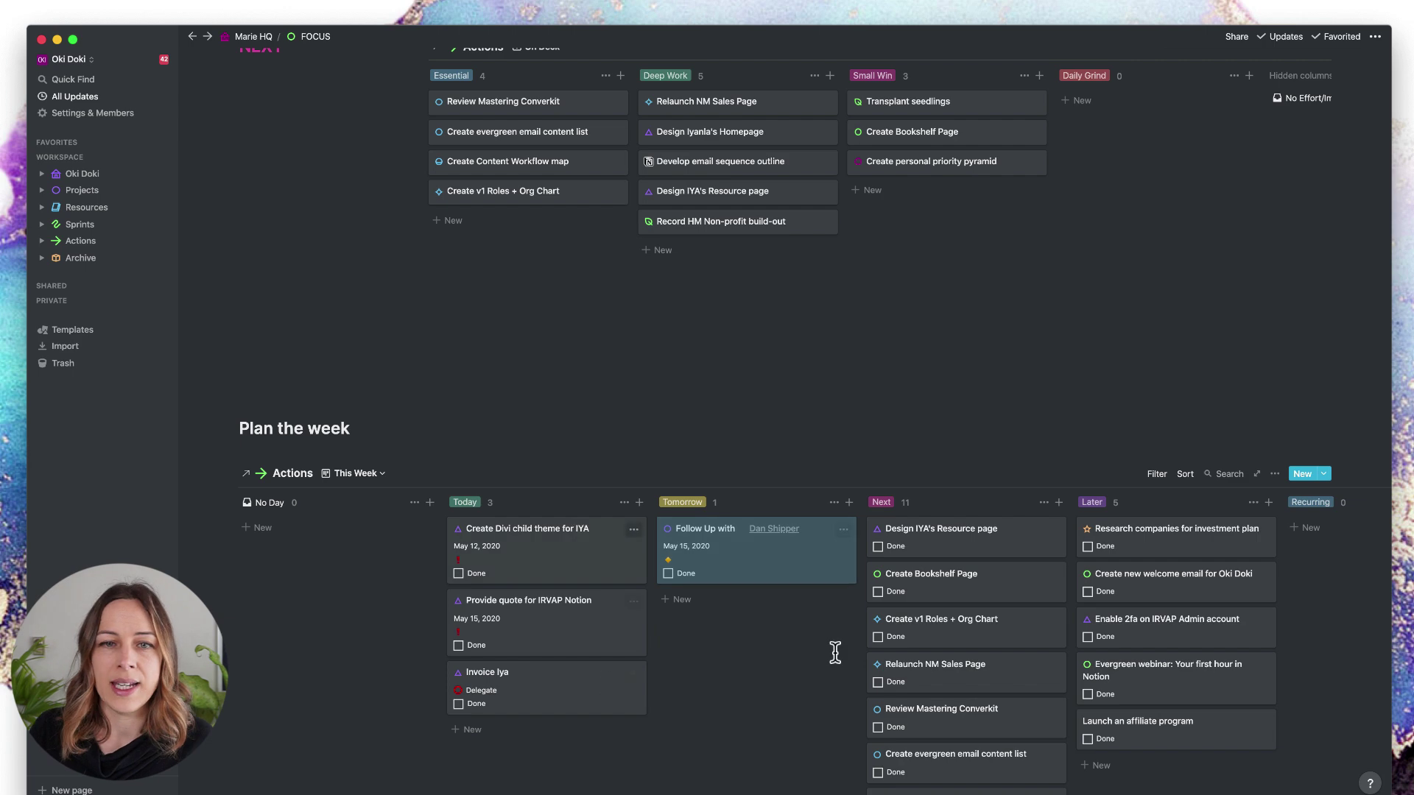
pyautogui.scroll(4, 717, 643)
pyautogui.scroll(5, 718, 644)
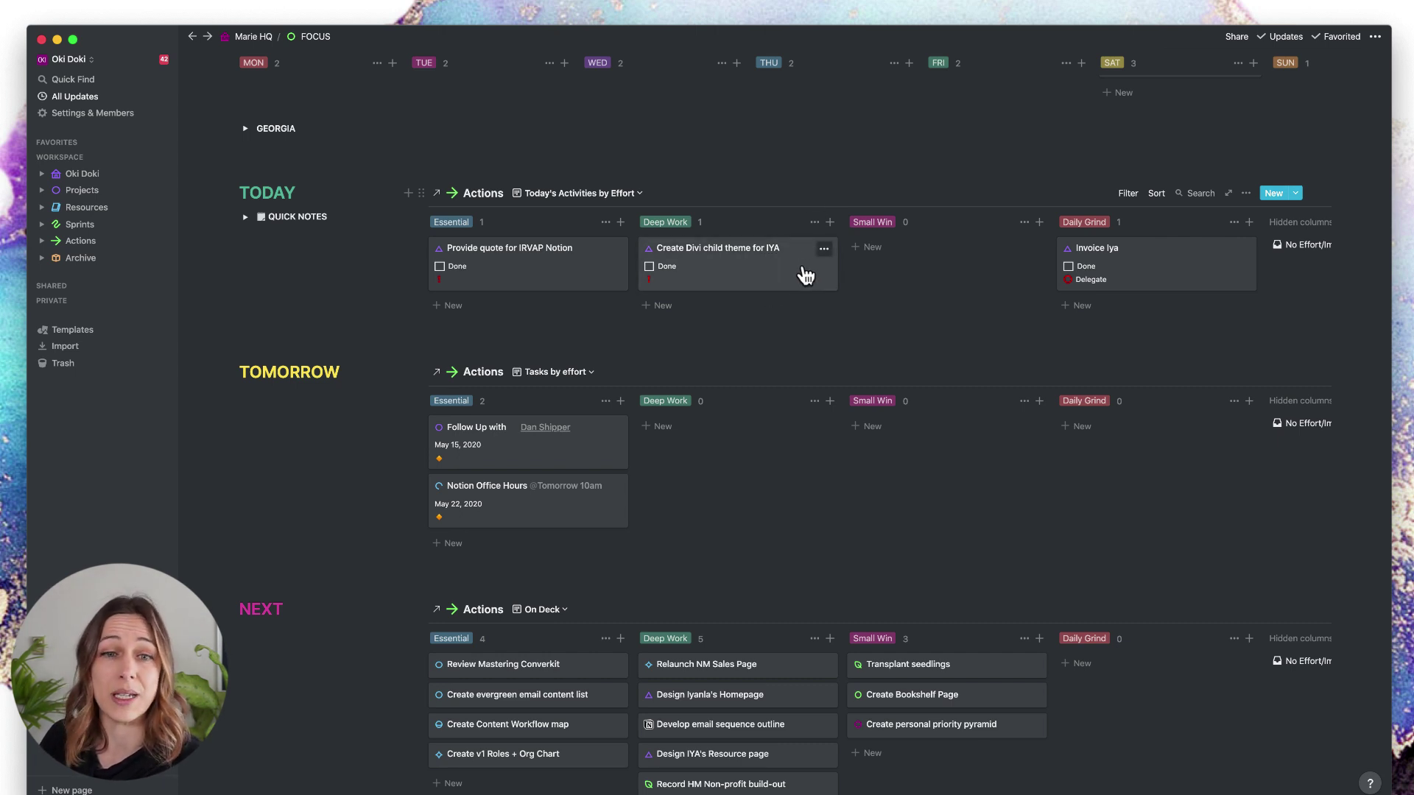
pyautogui.scroll(5, 814, 457)
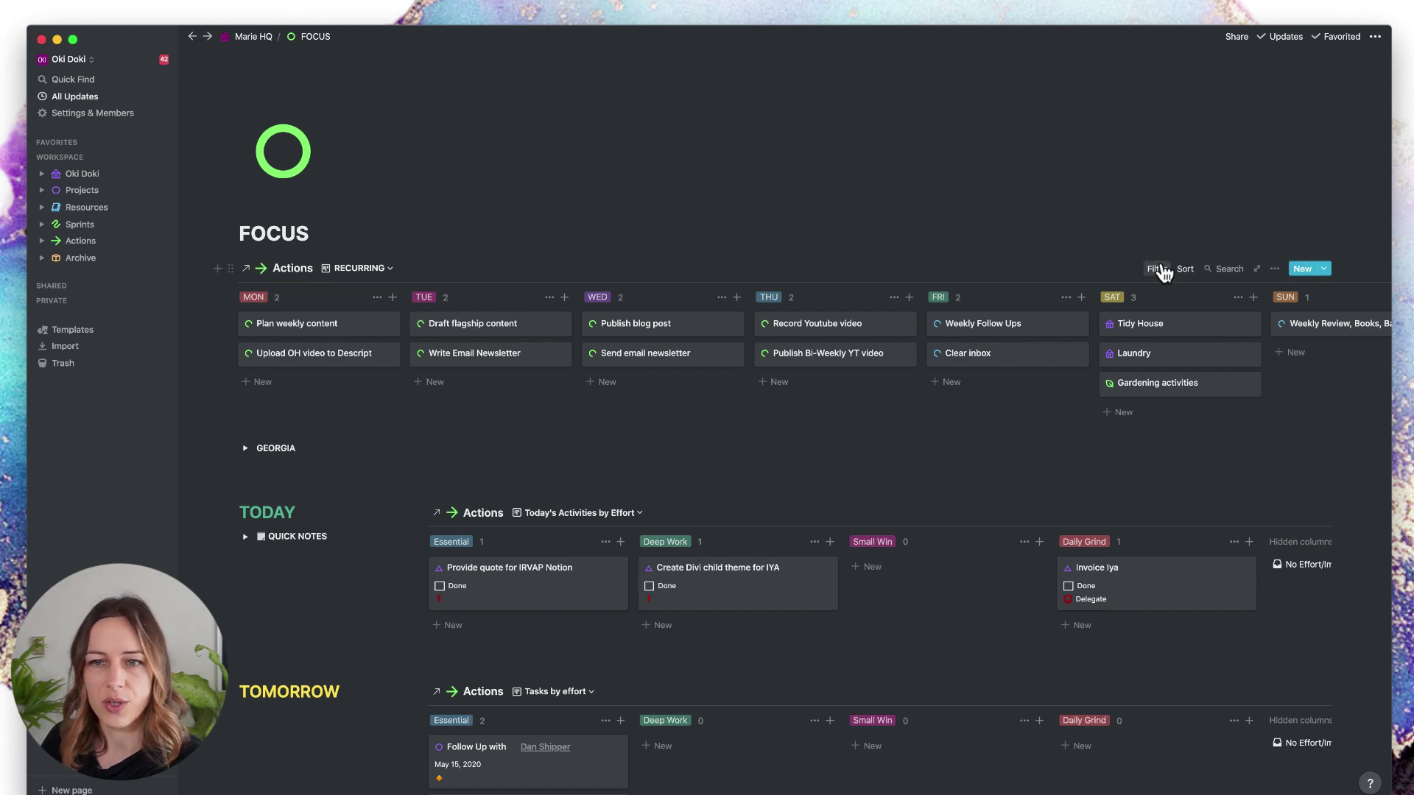
pyautogui.click(382, 267)
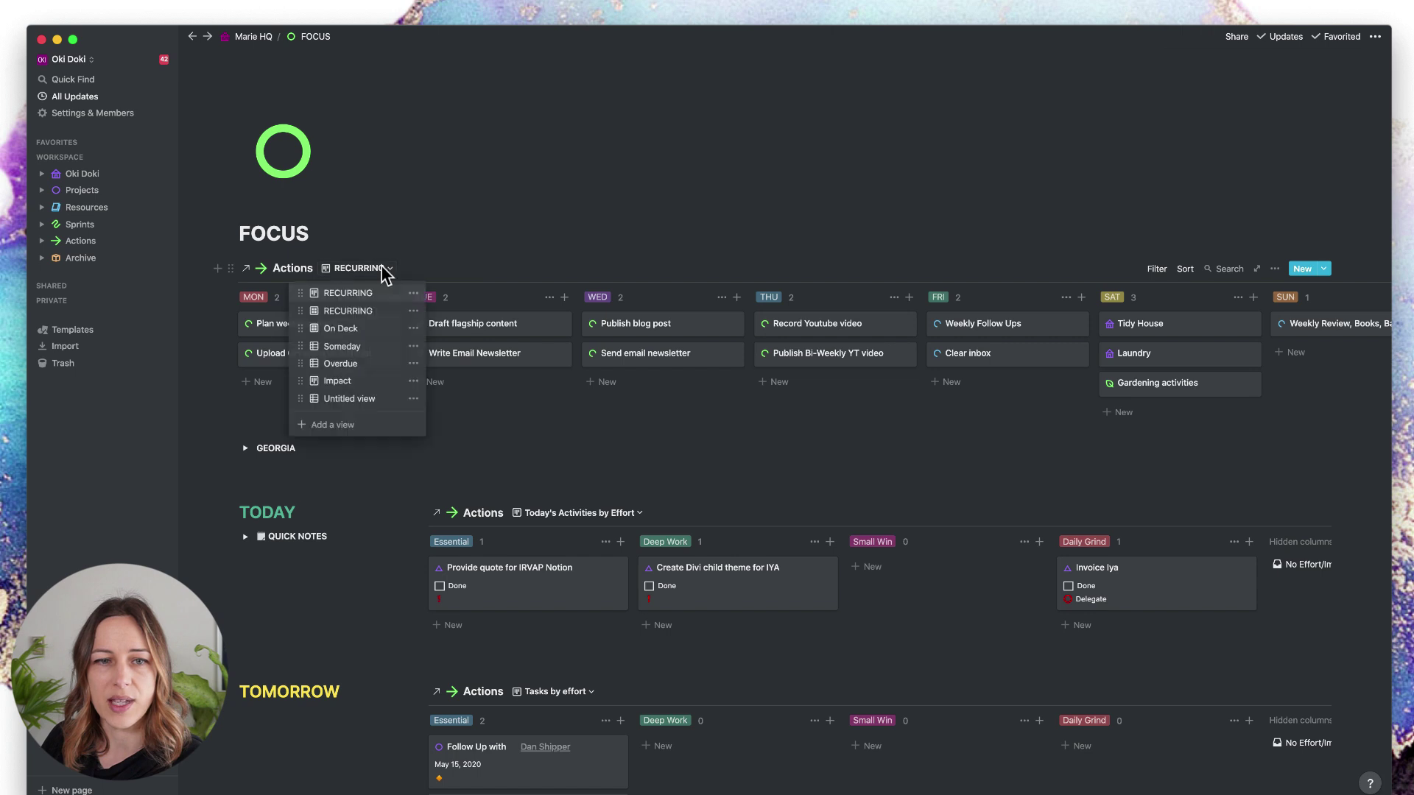
pyautogui.click(352, 312)
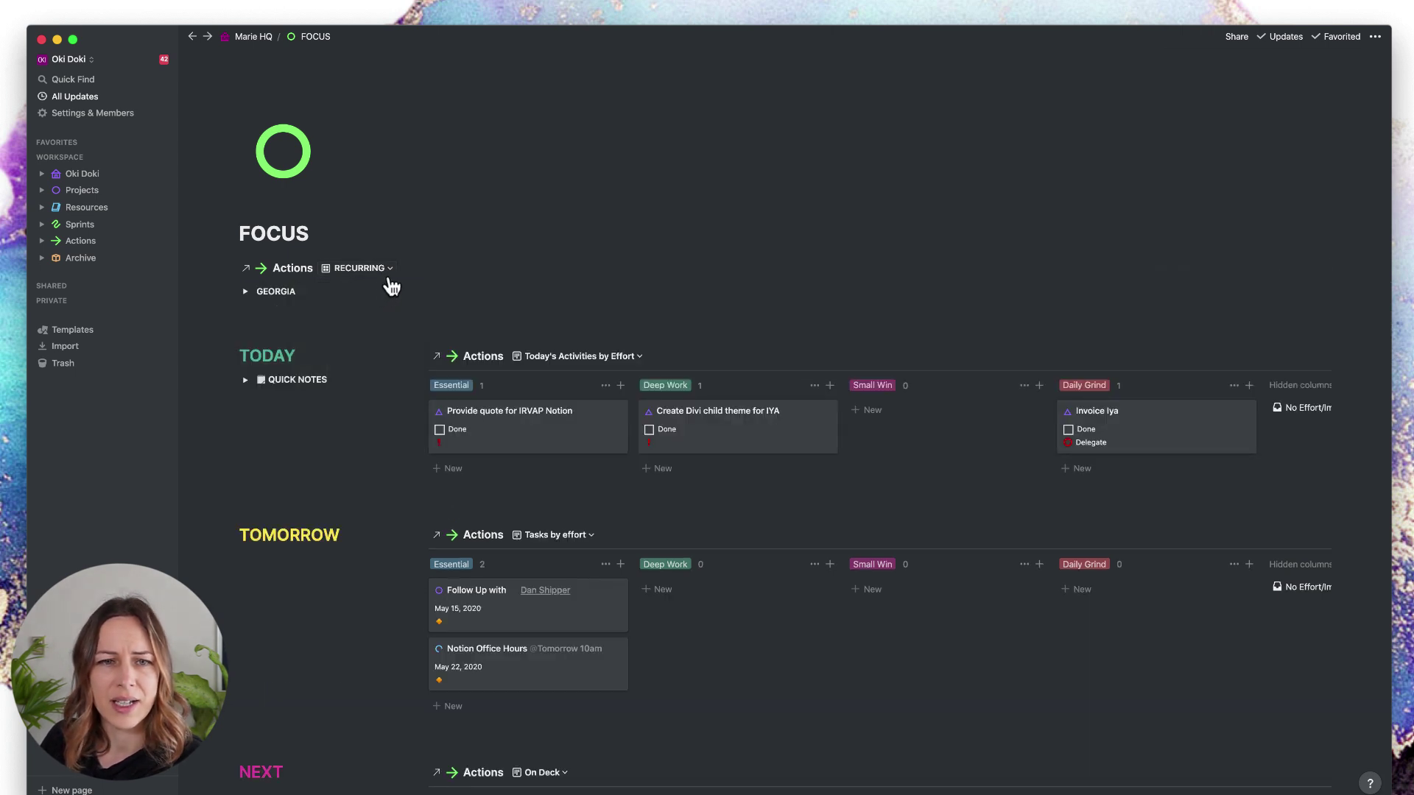
pyautogui.click(389, 269)
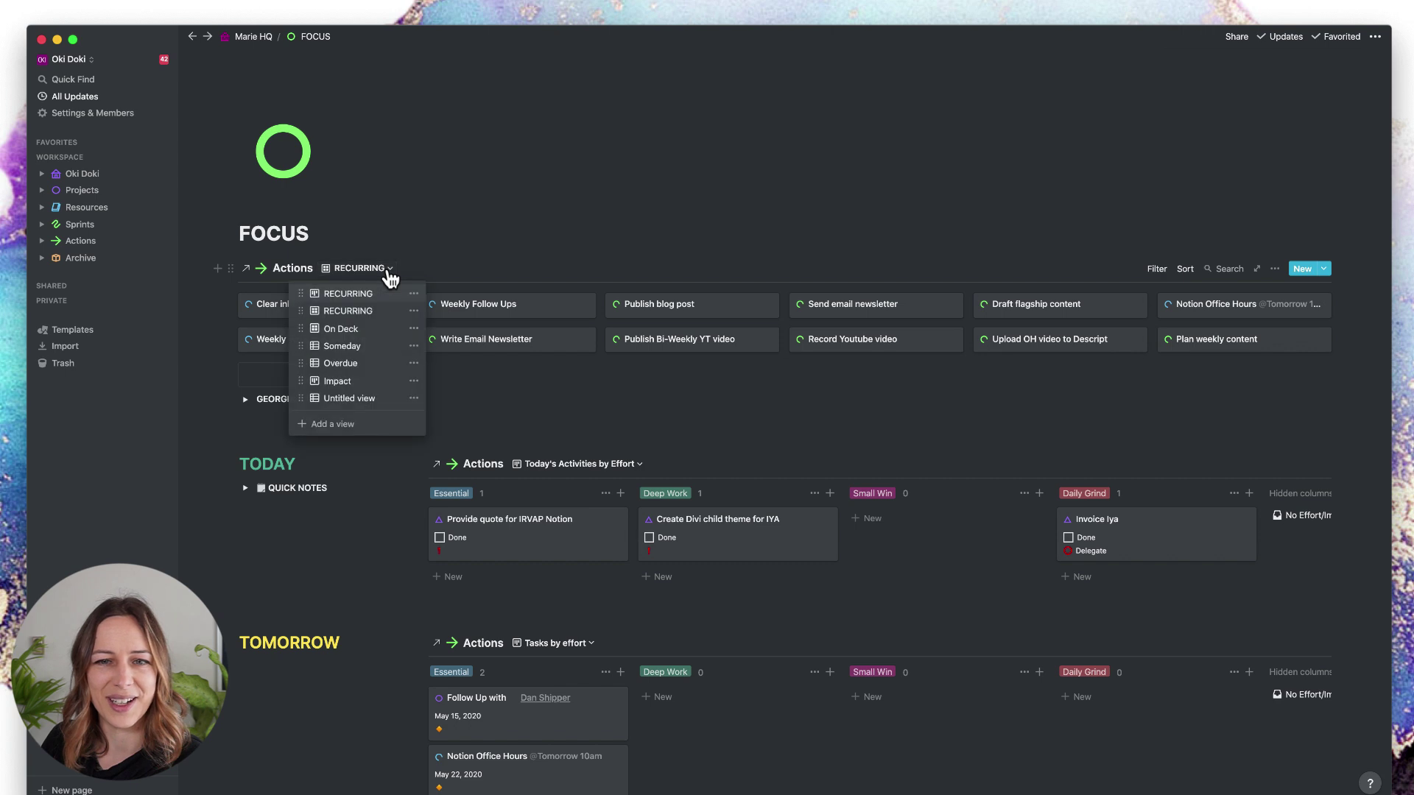
pyautogui.click(387, 268)
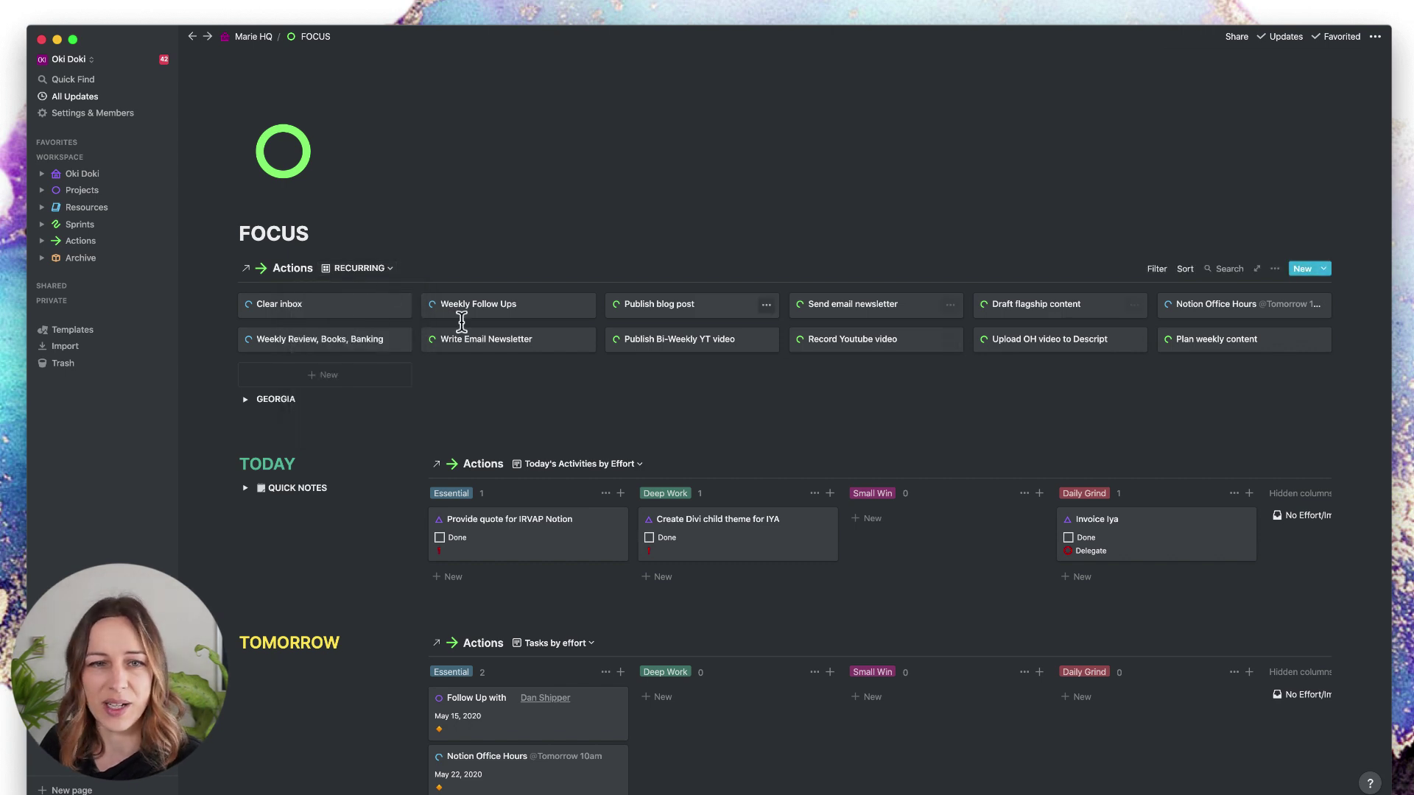
pyautogui.click(374, 269)
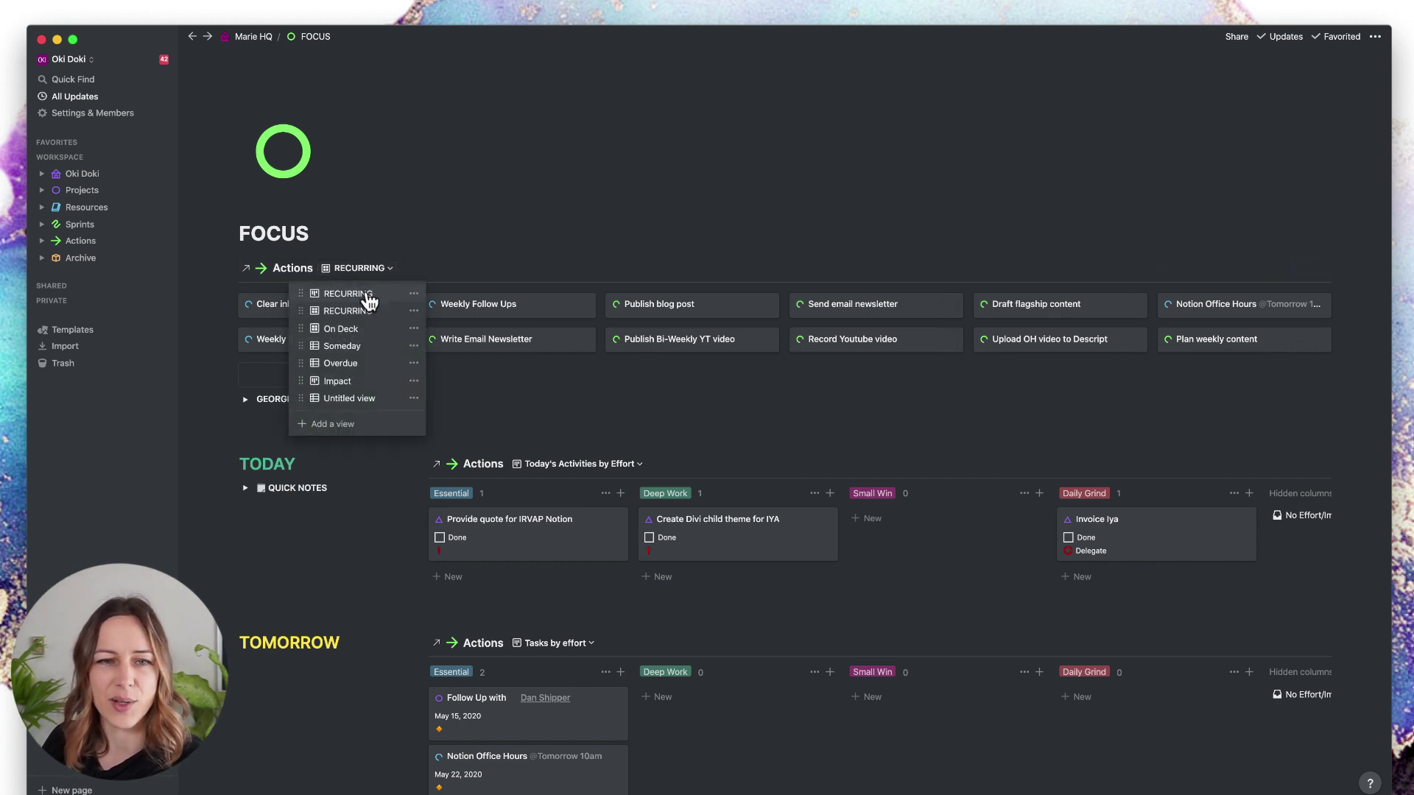
pyautogui.click(367, 295)
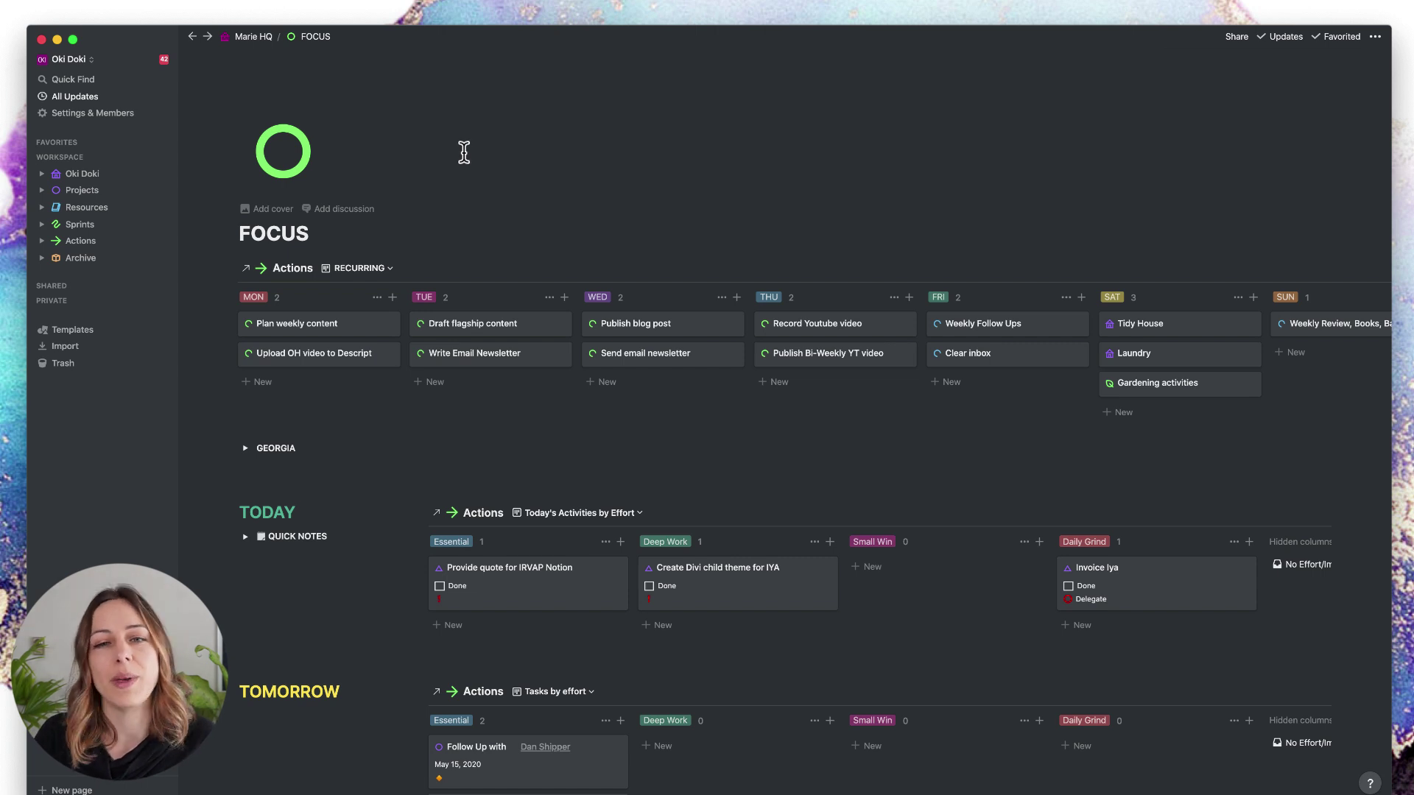
pyautogui.click(835, 322)
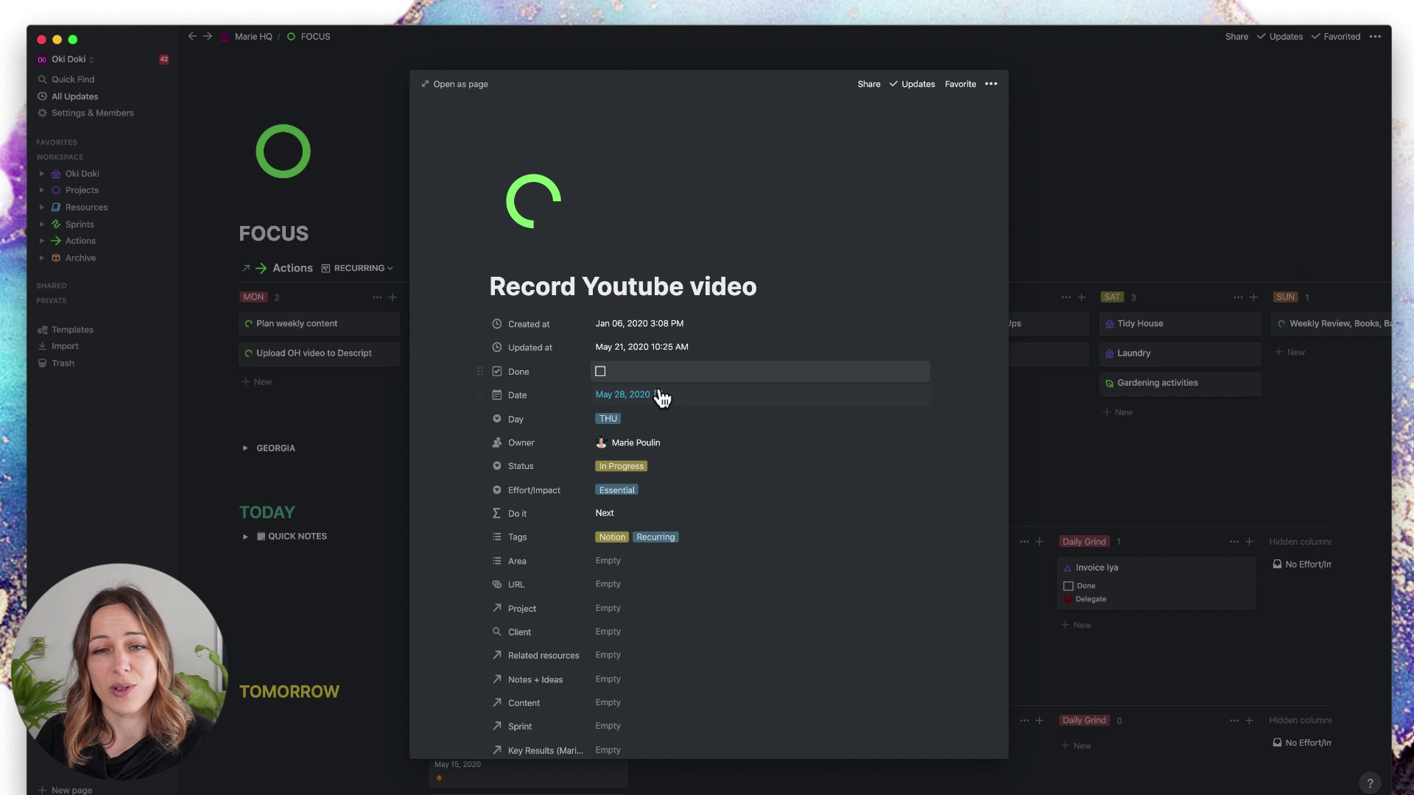
pyautogui.click(662, 396)
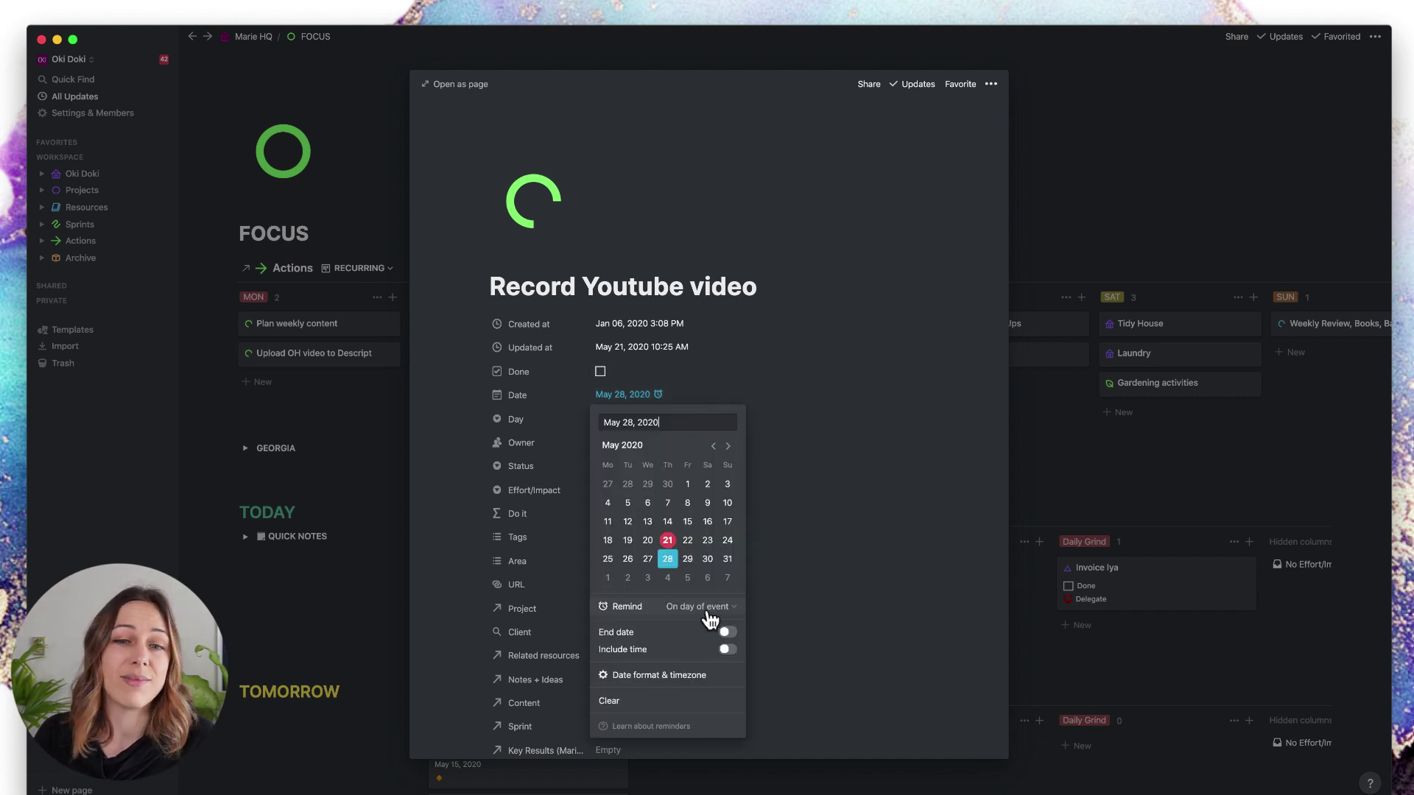
pyautogui.click(1030, 253)
pyautogui.click(1034, 260)
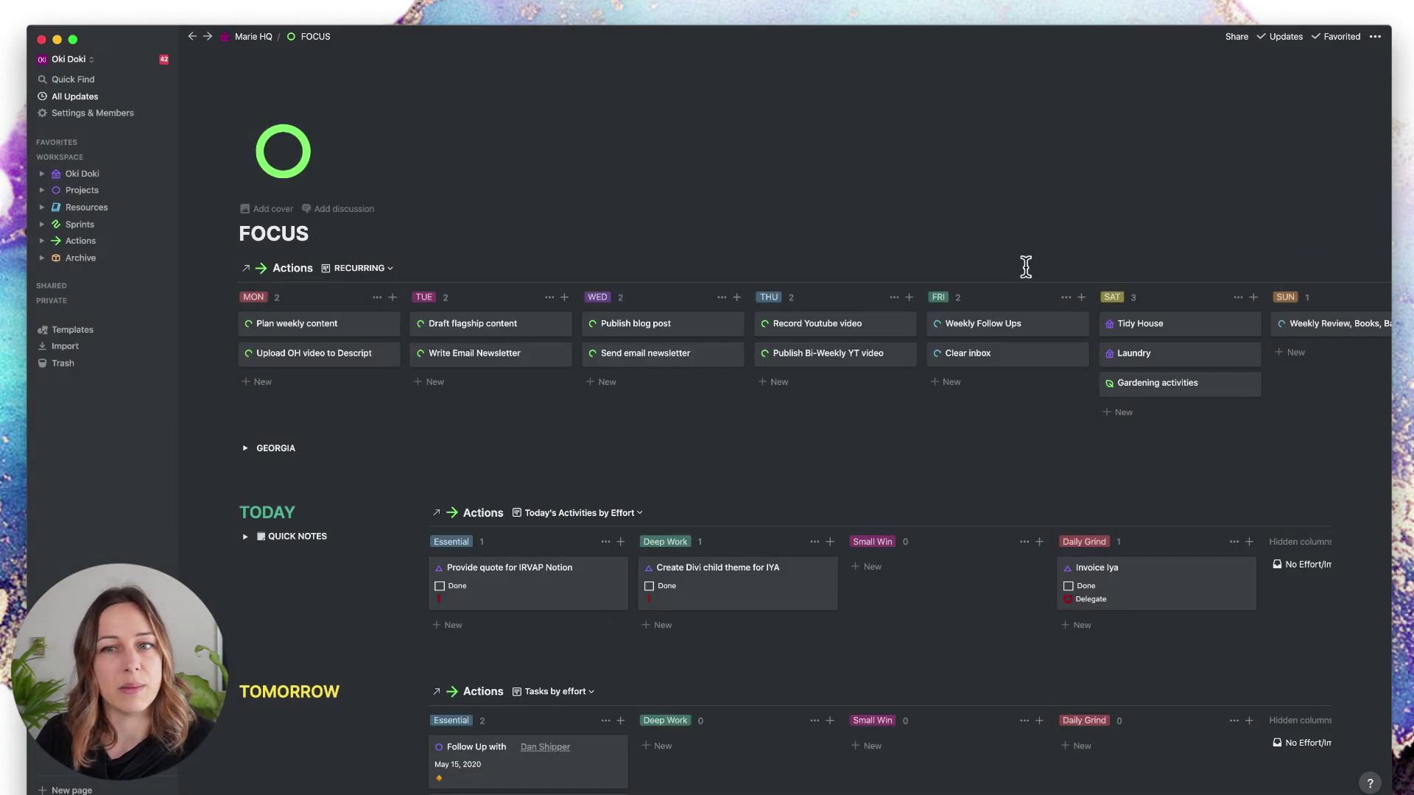